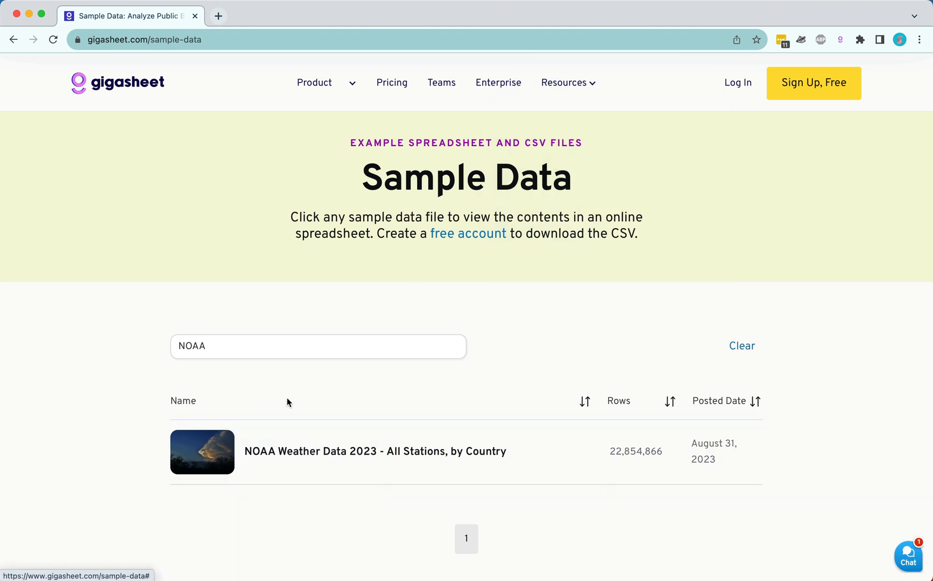
Open the NOAA Weather Data 2023 - All Stations, by Country sample and review its field descriptions and embedded sheet preview.
left_click(353, 452)
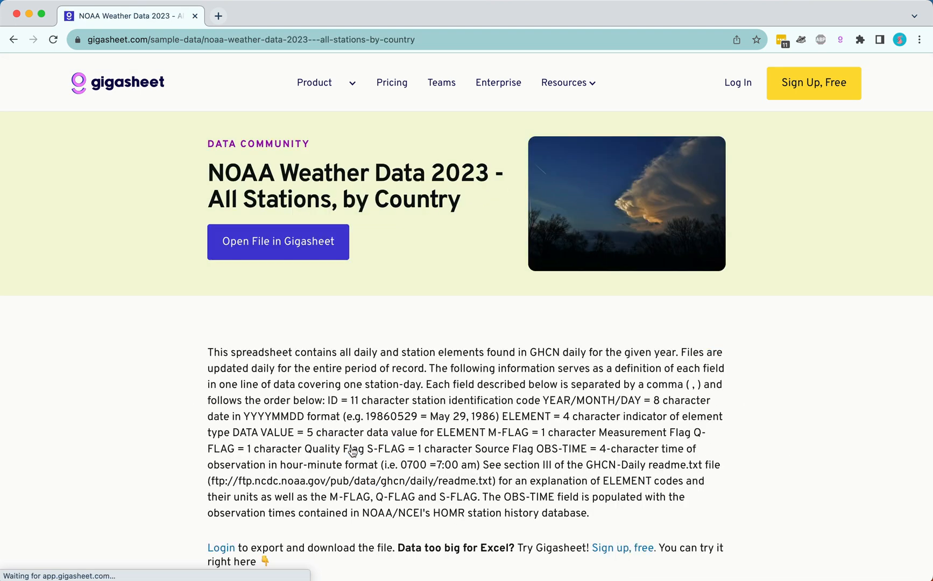
scroll(352, 452, "down", 2)
scroll(353, 452, "down", 1)
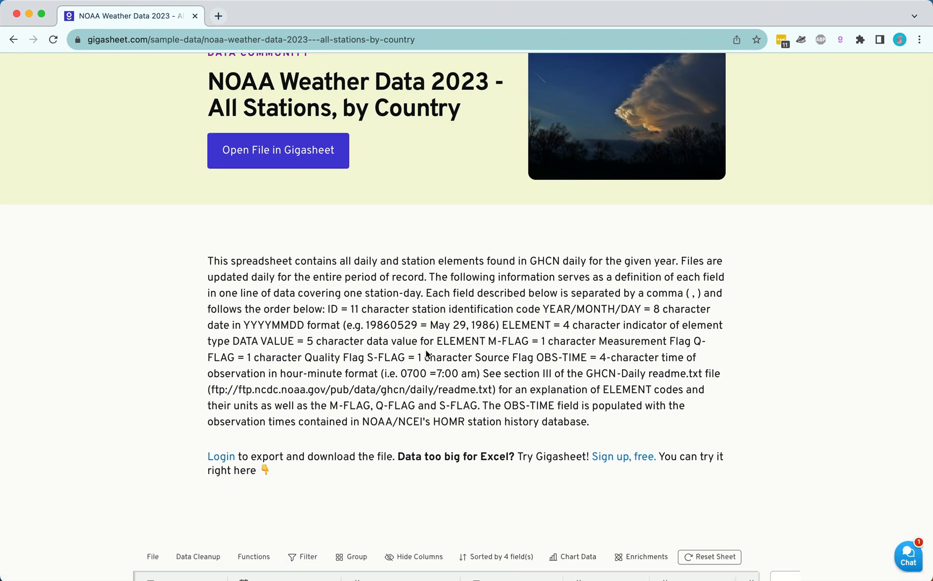
left_click_drag(491, 390, 213, 388)
left_click(291, 408)
scroll(290, 407, "down", 5)
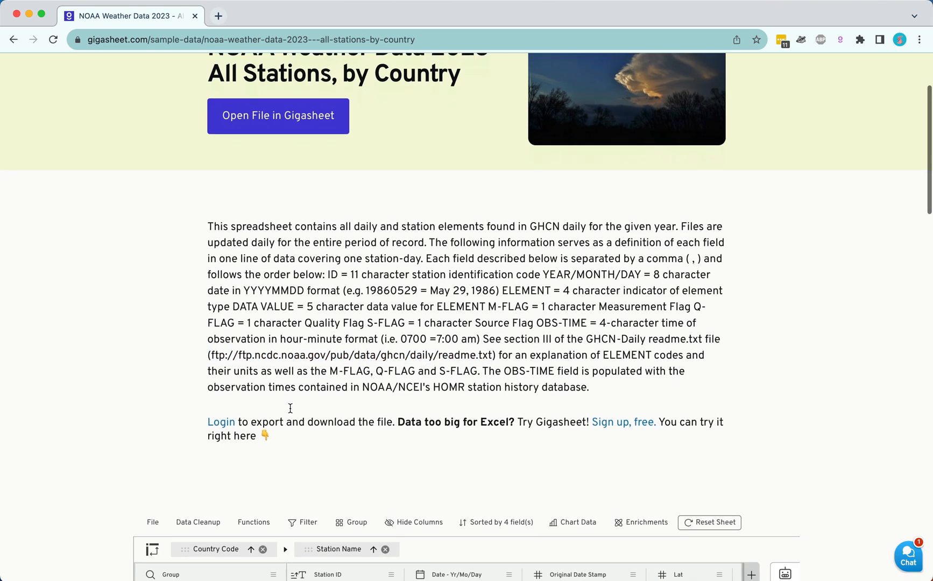
scroll(290, 408, "down", 3)
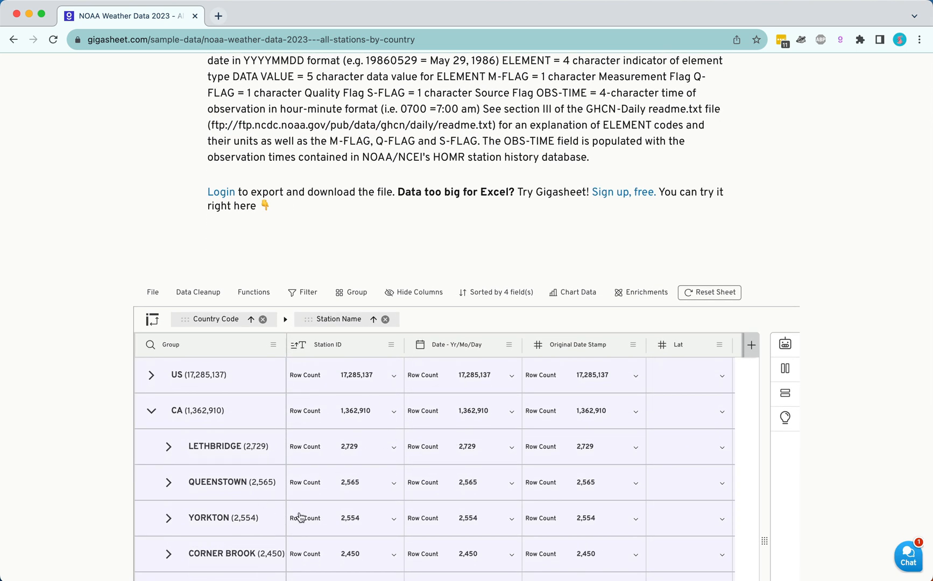
scroll(297, 515, "down", 3)
left_click(169, 427)
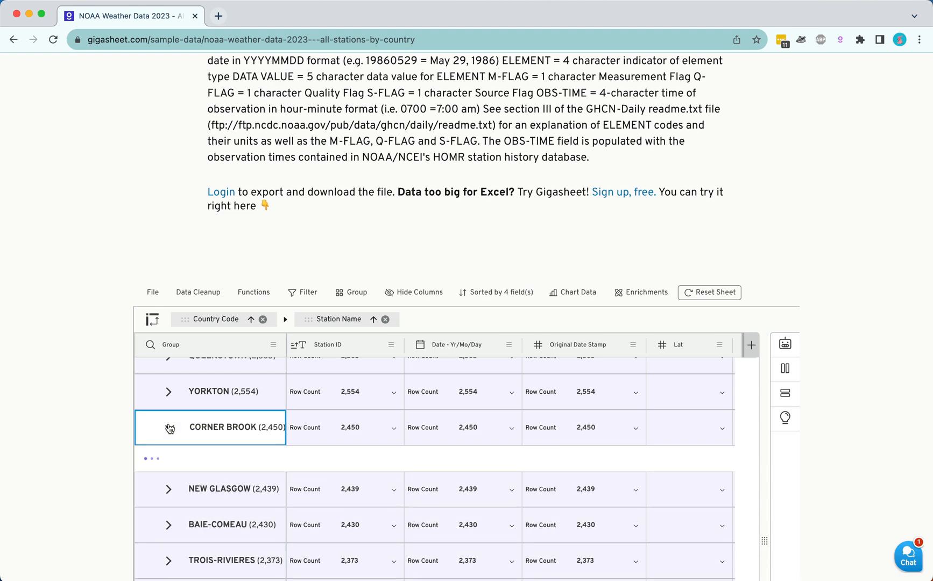
scroll(108, 336, "up", 7)
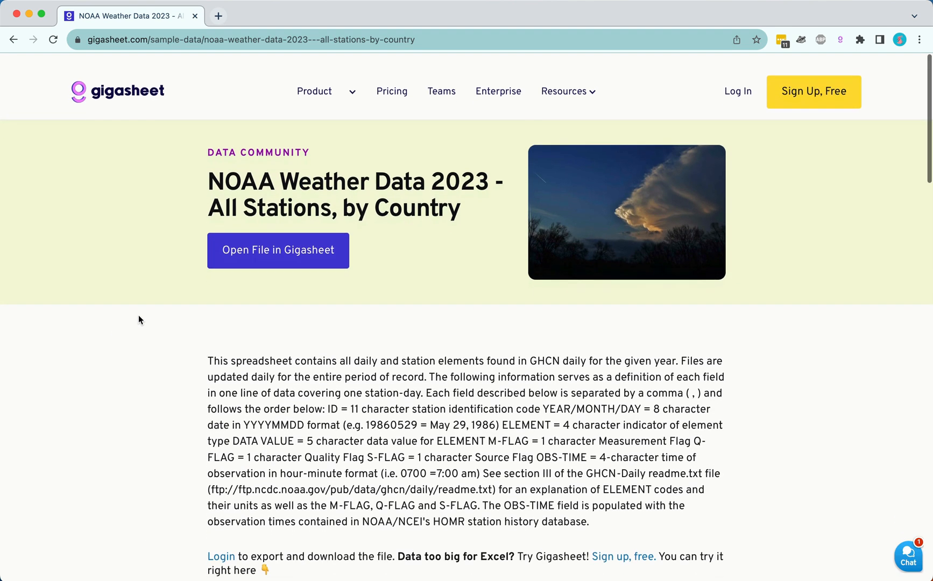
Open the NOAA weather file in Gigasheet and reset the sheet to remove its preset grouping and sorting.
left_click(269, 245)
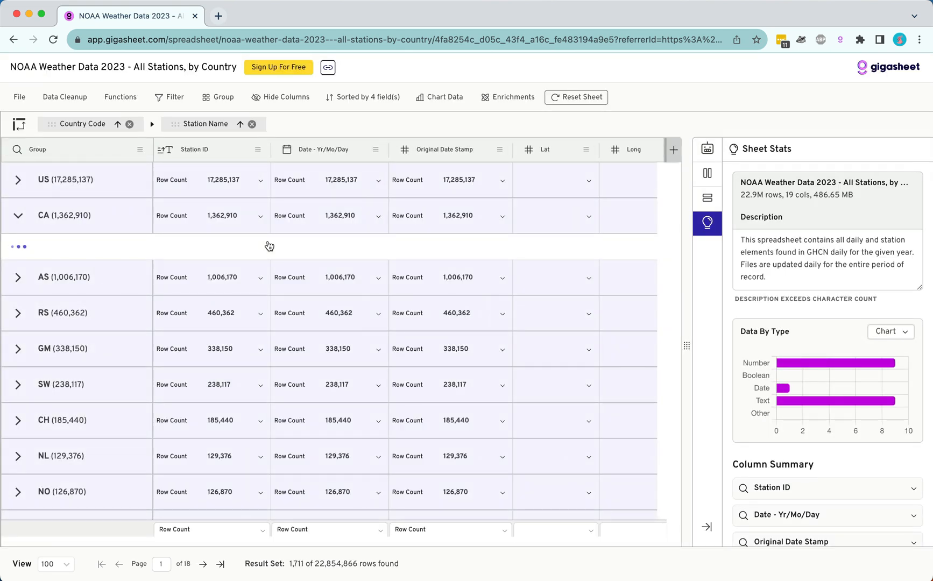
triple_click(323, 567)
left_click(388, 553)
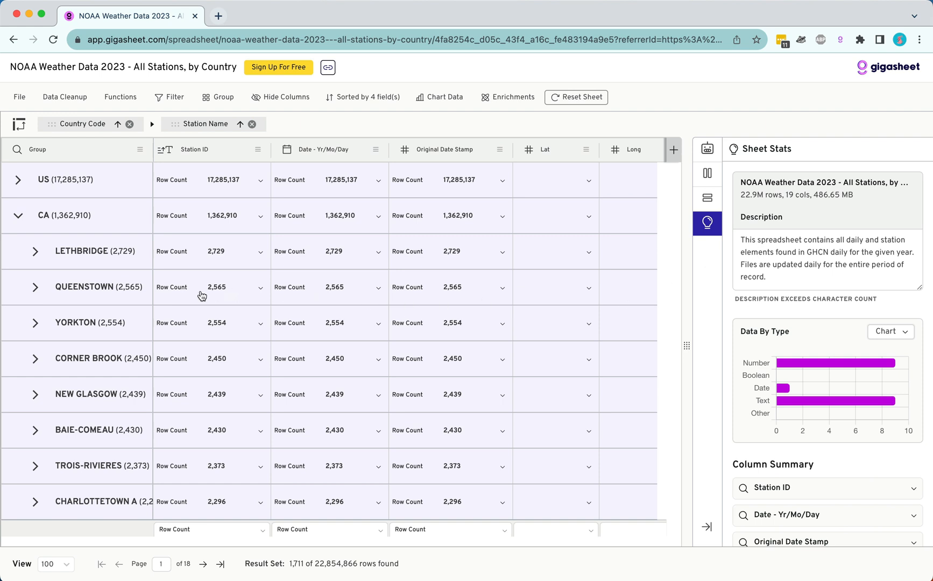
left_click(597, 100)
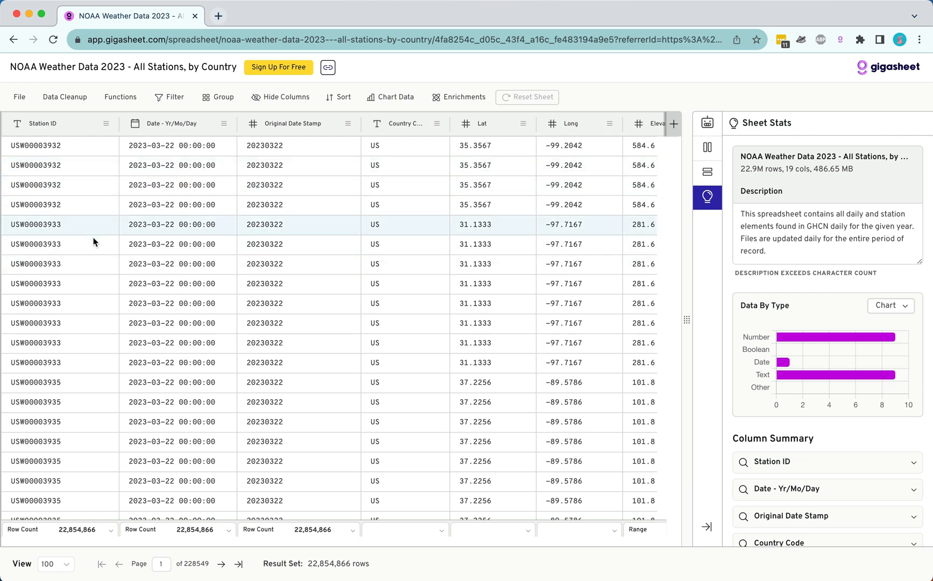
Examine the ungrouped weather data across all columns, from Station ID through OBS-TIME, and return to the first column.
scroll(398, 244, "right", 5)
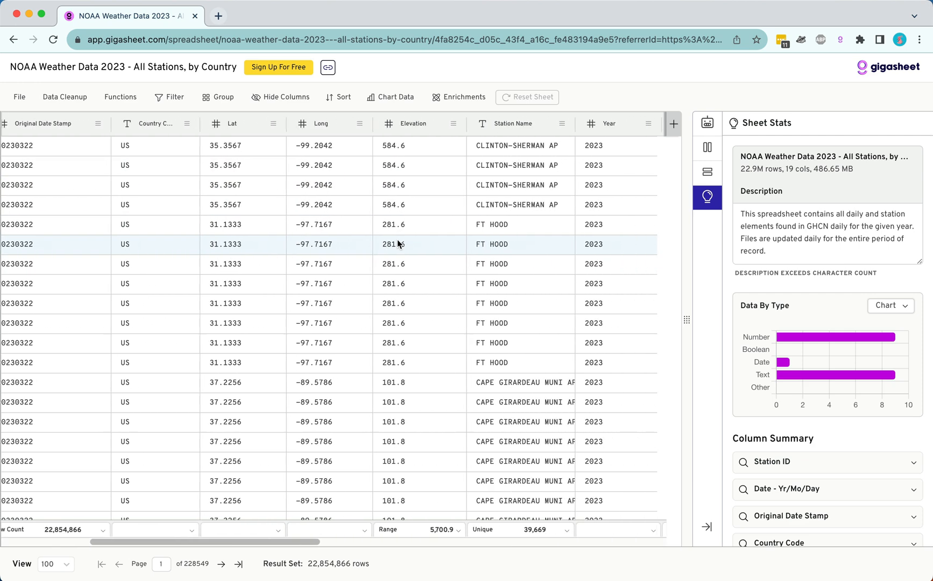
scroll(398, 243, "right", 2)
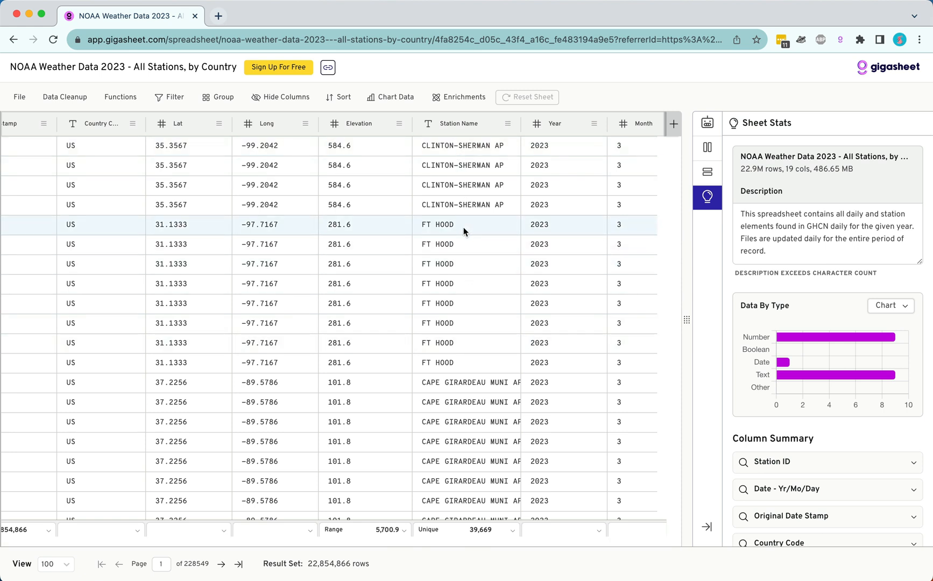
scroll(464, 228, "right", 6)
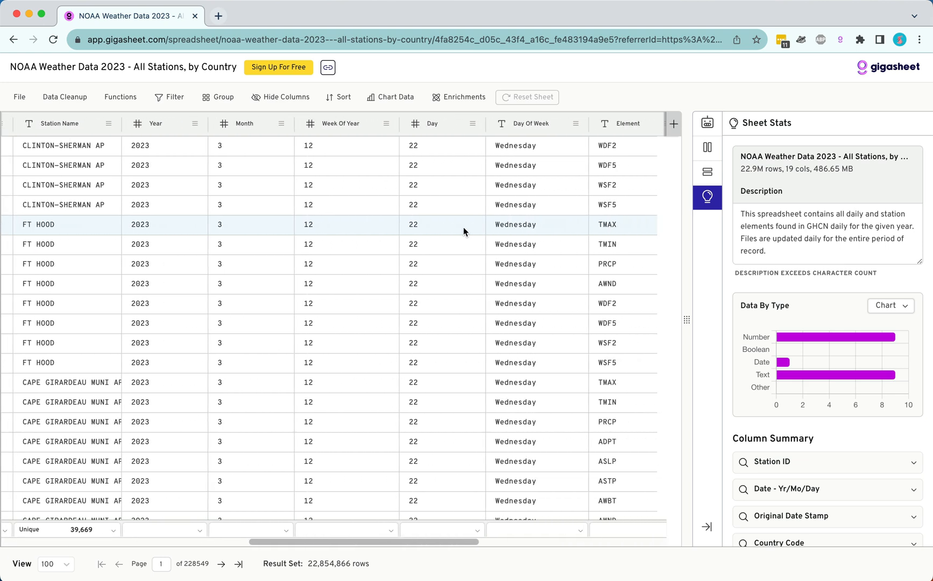
scroll(463, 228, "right", 5)
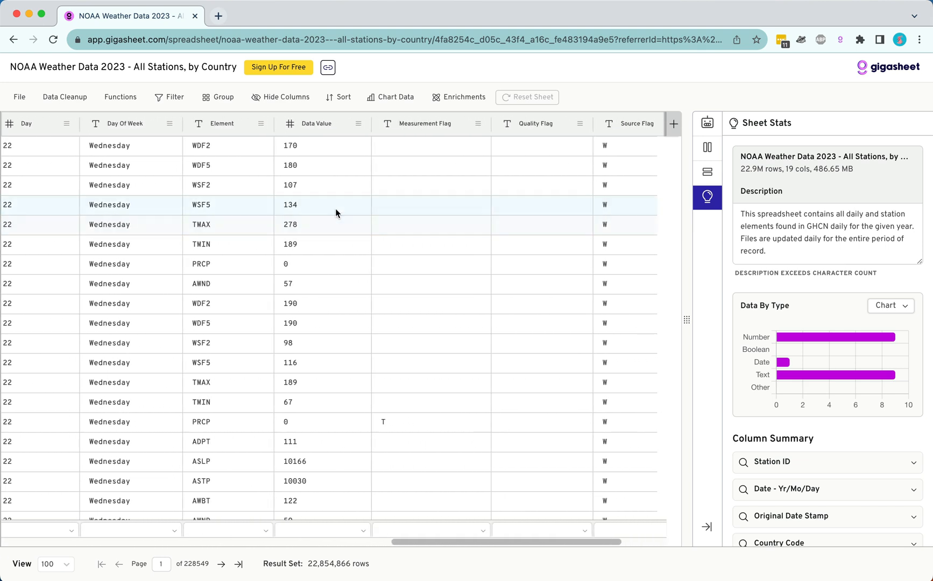
scroll(329, 318, "right", 2)
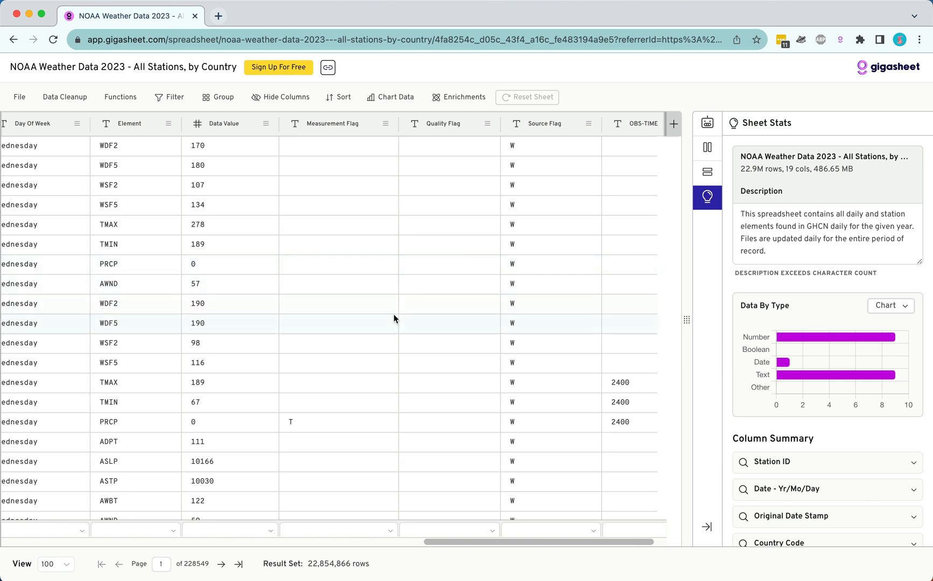
scroll(394, 314, "right", 1)
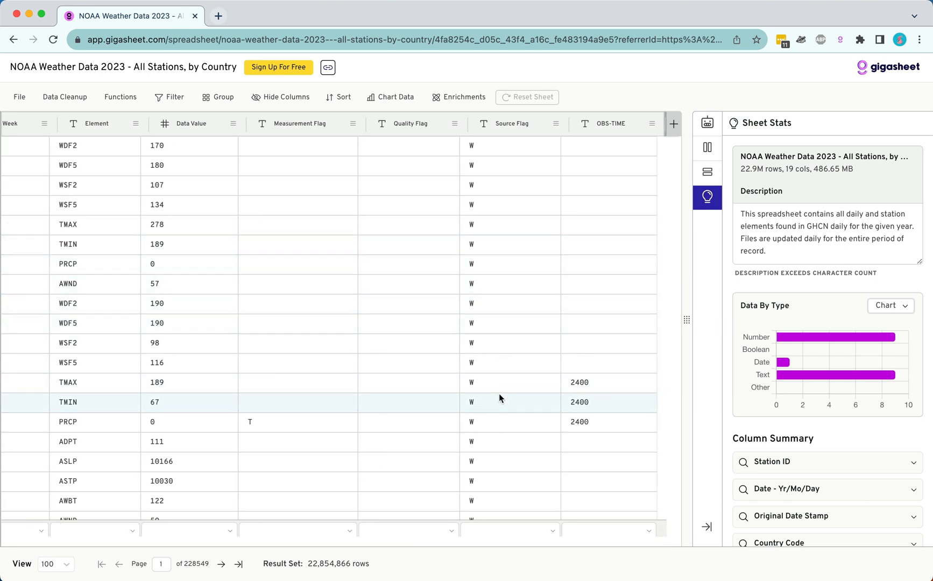
scroll(523, 366, "left", 3)
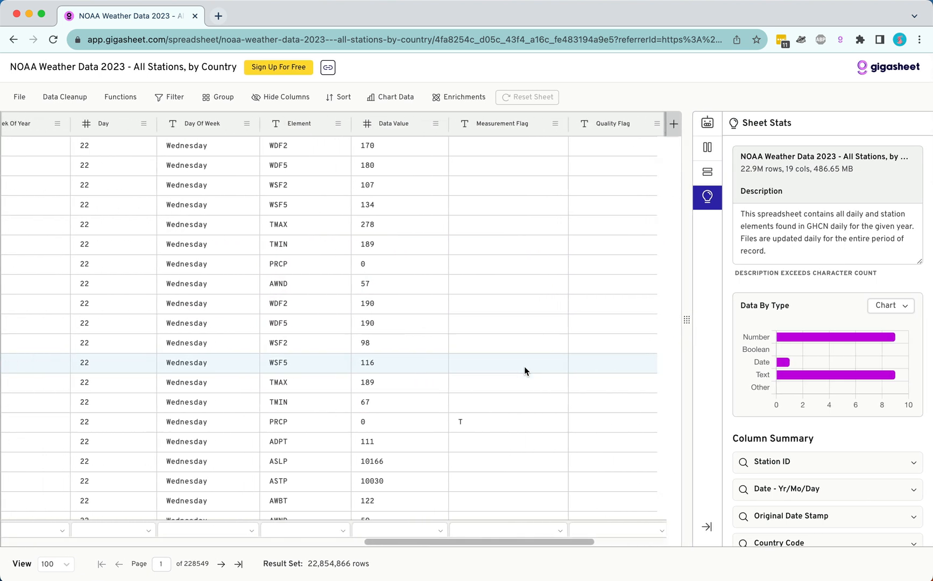
scroll(524, 366, "left", 2)
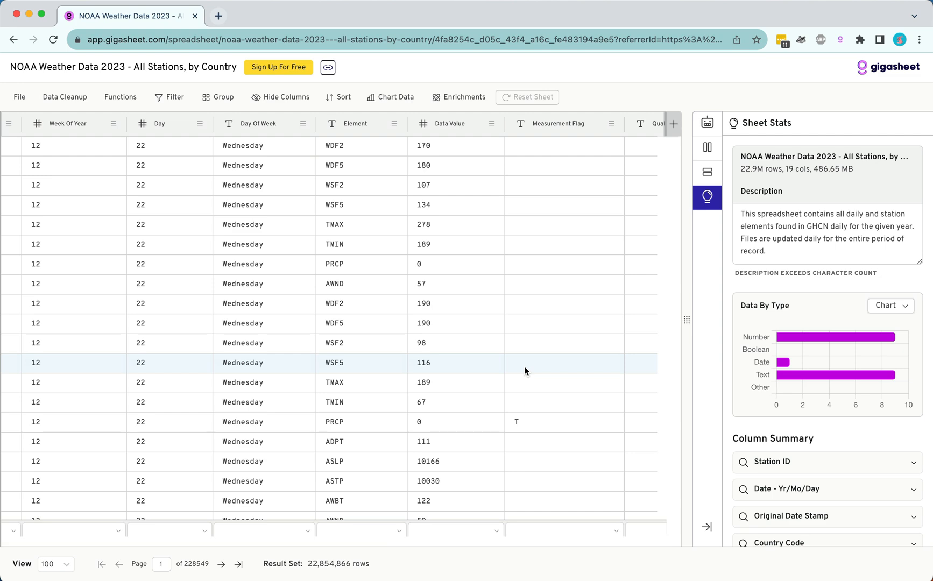
scroll(524, 366, "left", 10)
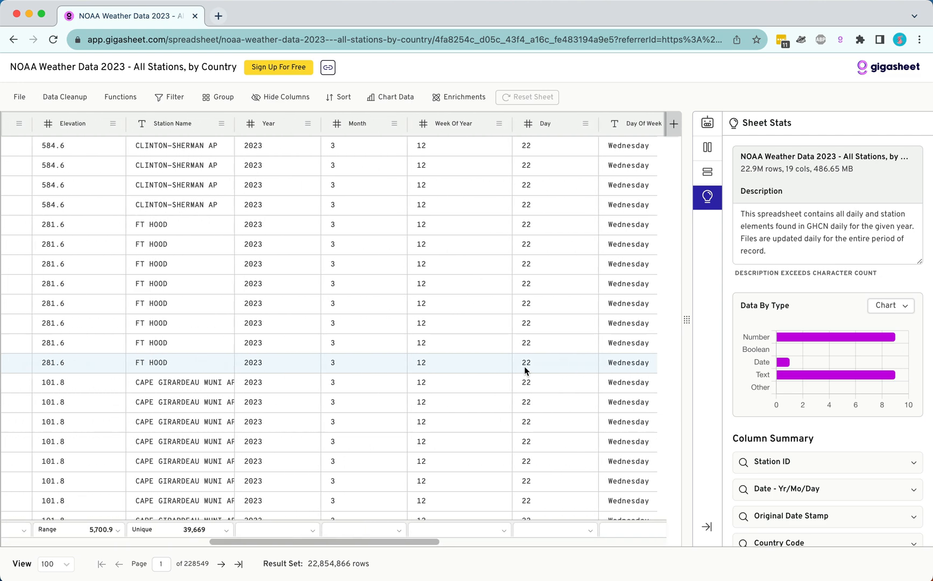
scroll(524, 366, "left", 5)
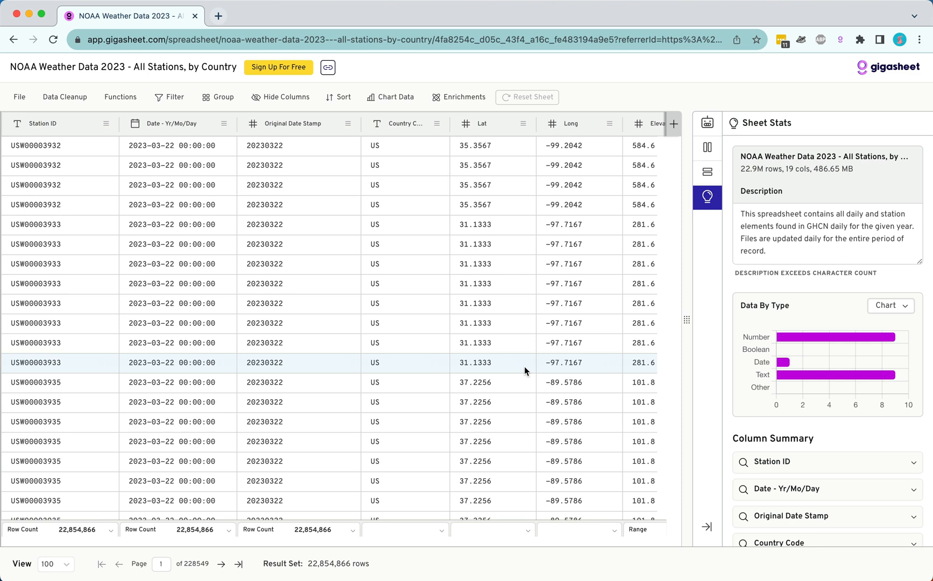
Group the weather sheet by Country Code, with Station Name as the second grouping level.
left_click(436, 123)
left_click(456, 223)
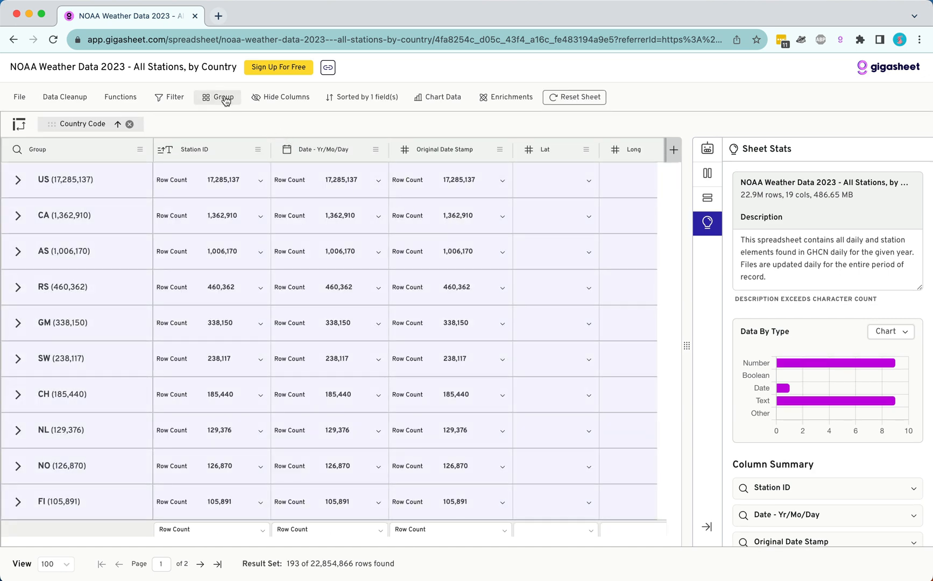
scroll(439, 246, "right", 10)
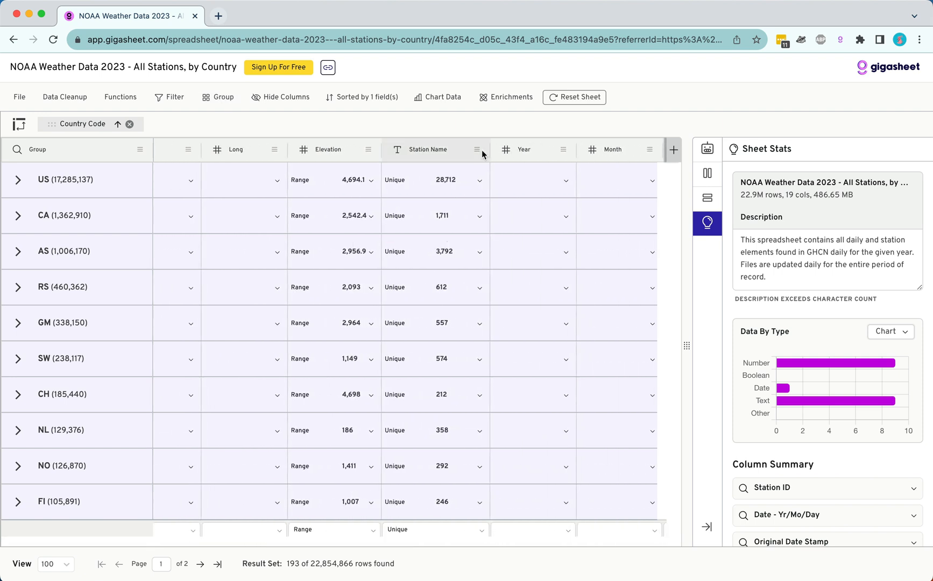
left_click(480, 149)
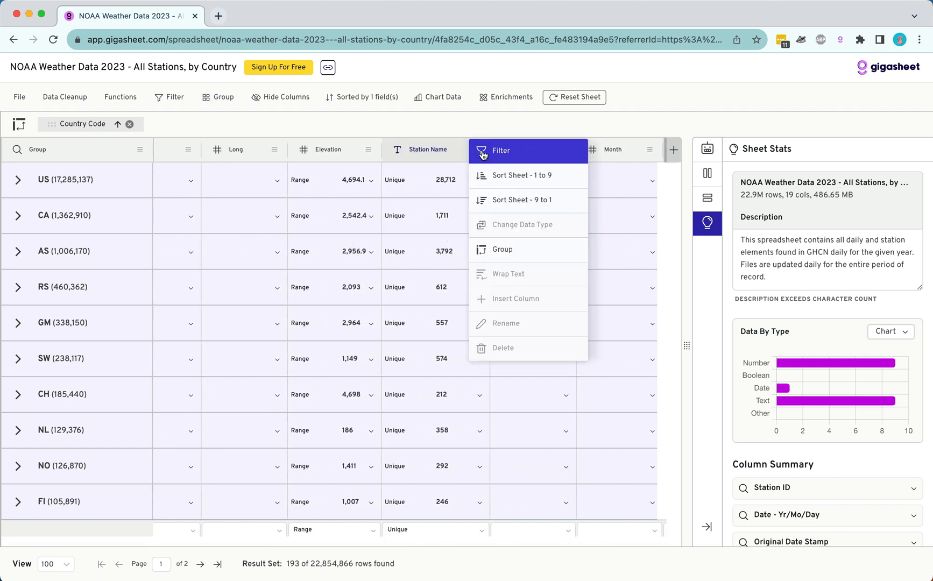
left_click(499, 247)
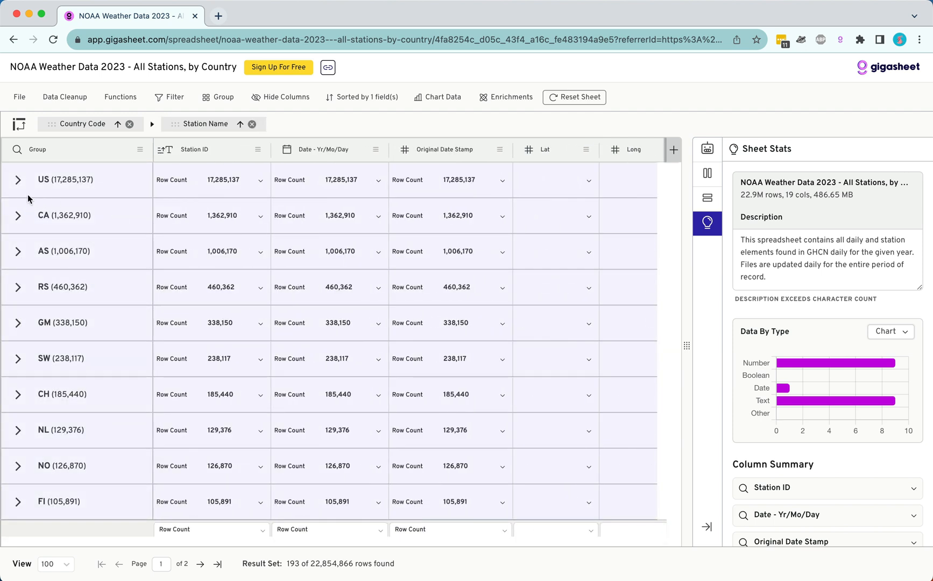
Expand the US country group and its CLEVELAND station group to show the individual weather records.
left_click(19, 180)
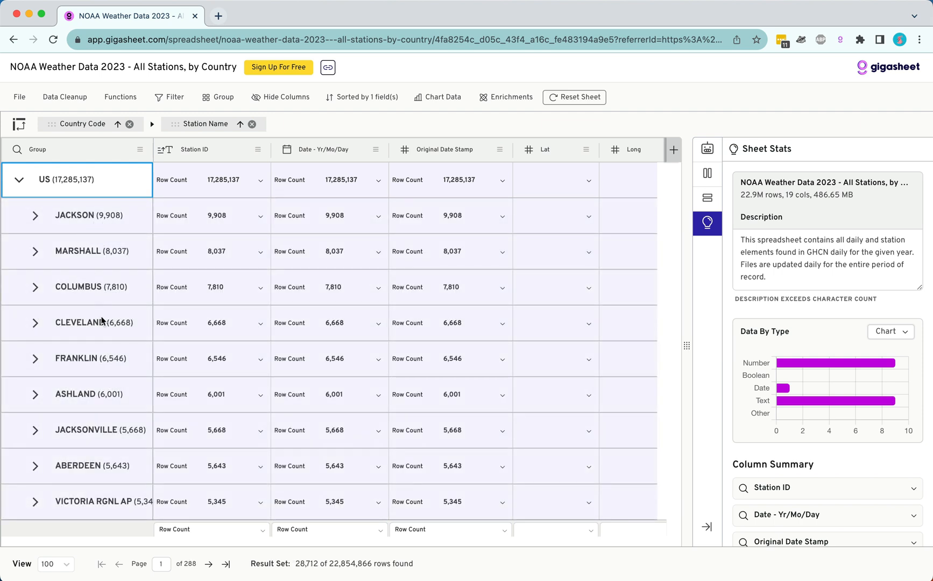
left_click(34, 324)
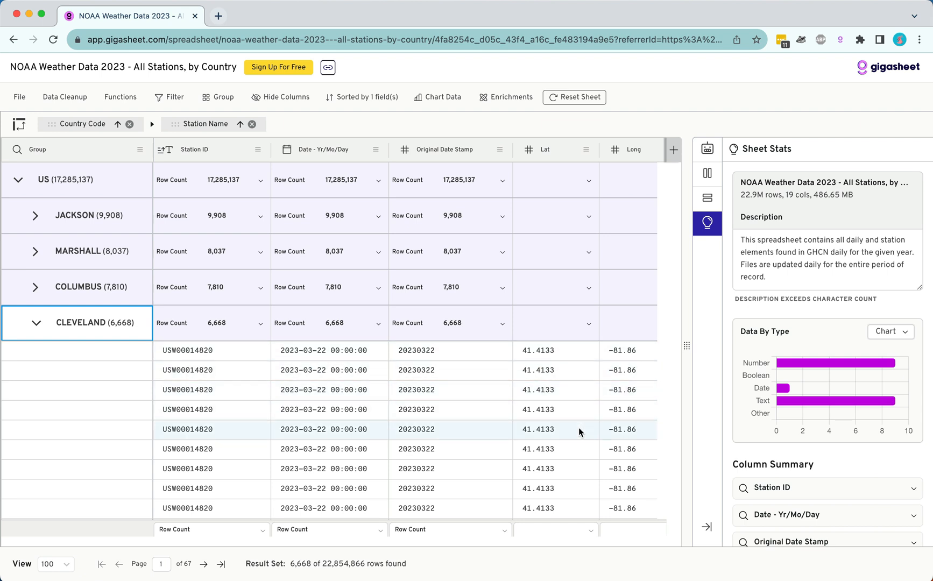
scroll(579, 429, "right", 5)
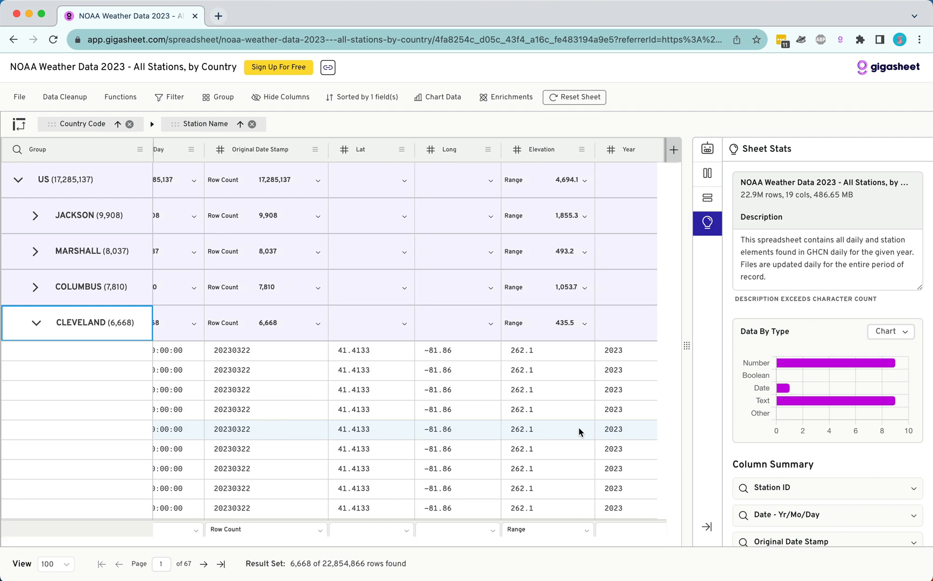
scroll(579, 427, "right", 10)
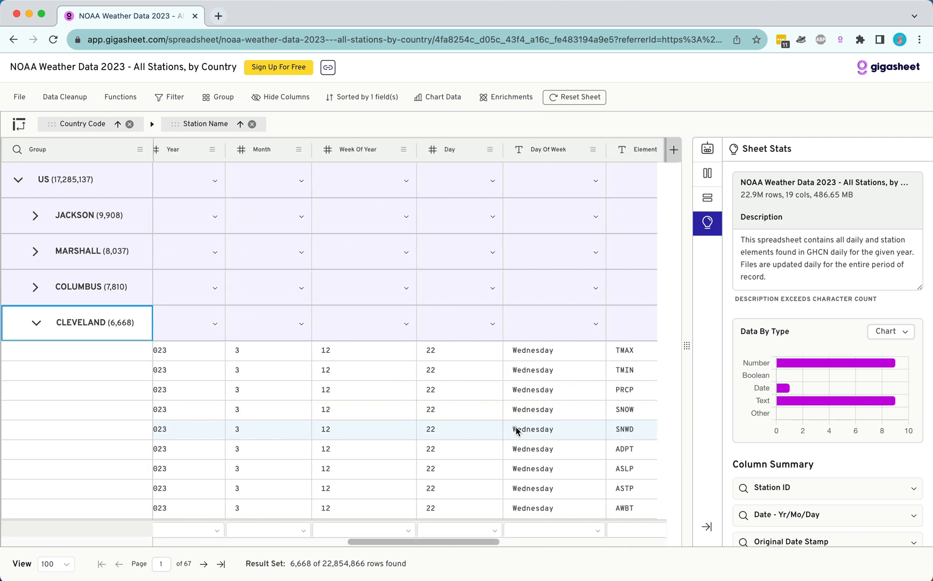
Hide the Year, Month, Week Of Year, Day and Day Of Week columns.
left_click(265, 98)
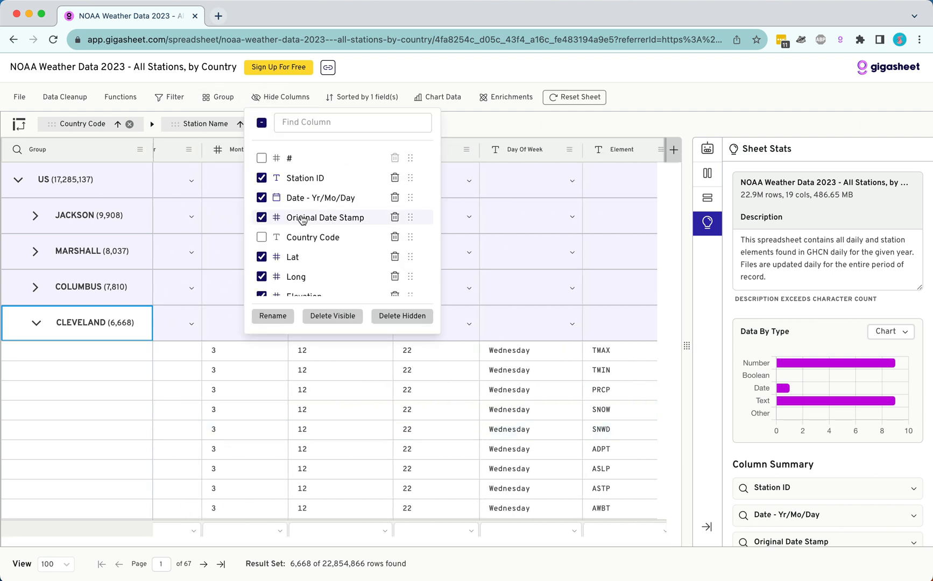
scroll(302, 242, "down", 3)
scroll(302, 246, "down", 1)
left_click(262, 231)
left_click(262, 251)
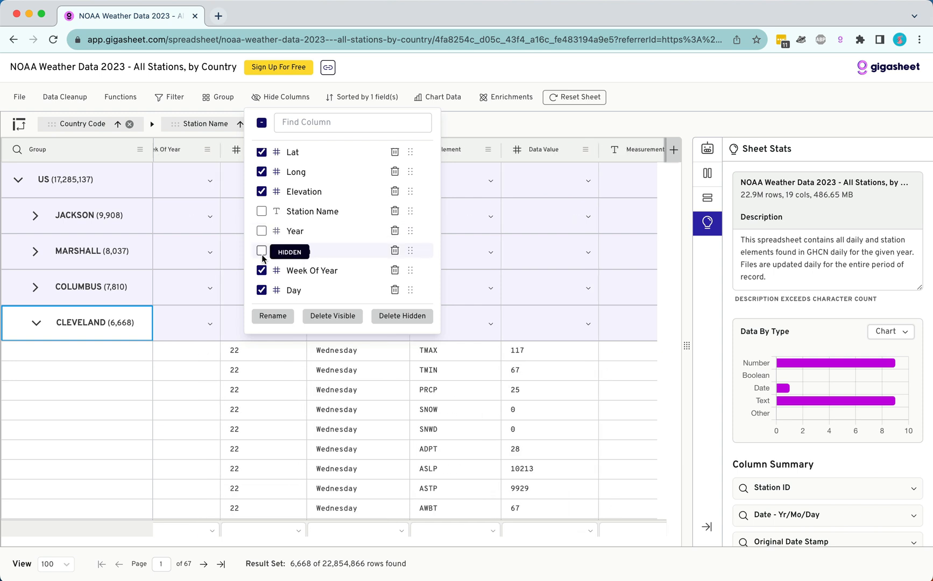
left_click(262, 270)
left_click(261, 290)
scroll(302, 258, "down", 3)
left_click(262, 230)
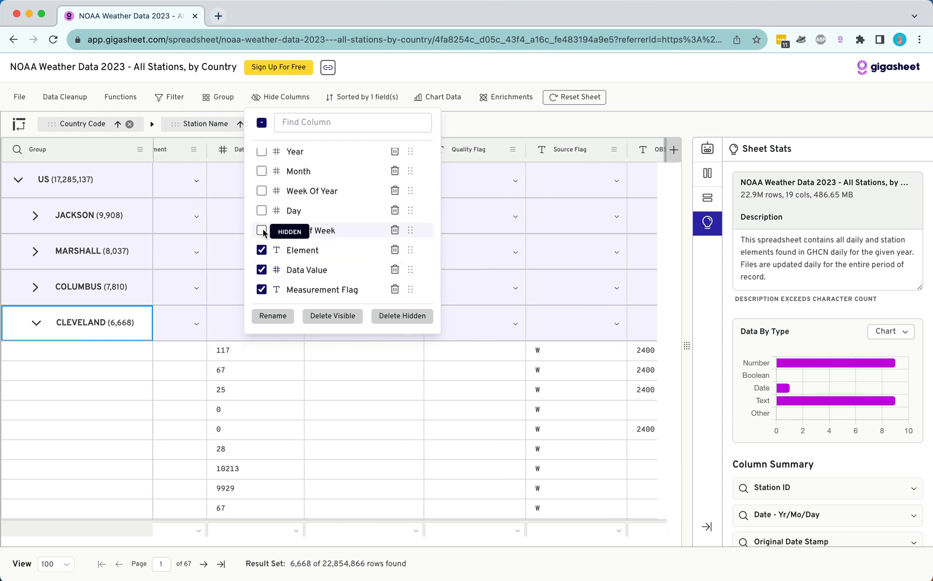
left_click(480, 135)
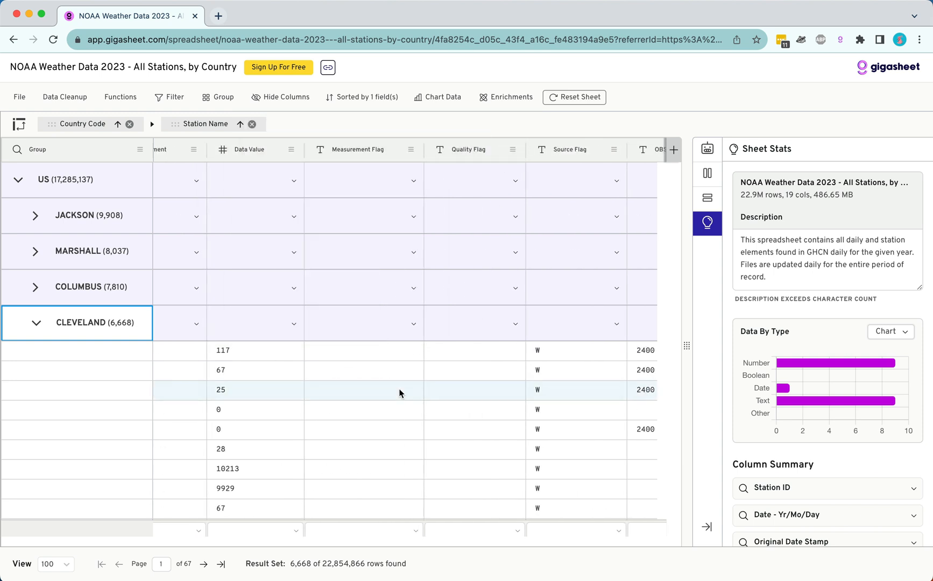
Examine the Element, Data Value, flag and OBS-TIME columns of the CLEVELAND station's records.
scroll(399, 389, "right", 3)
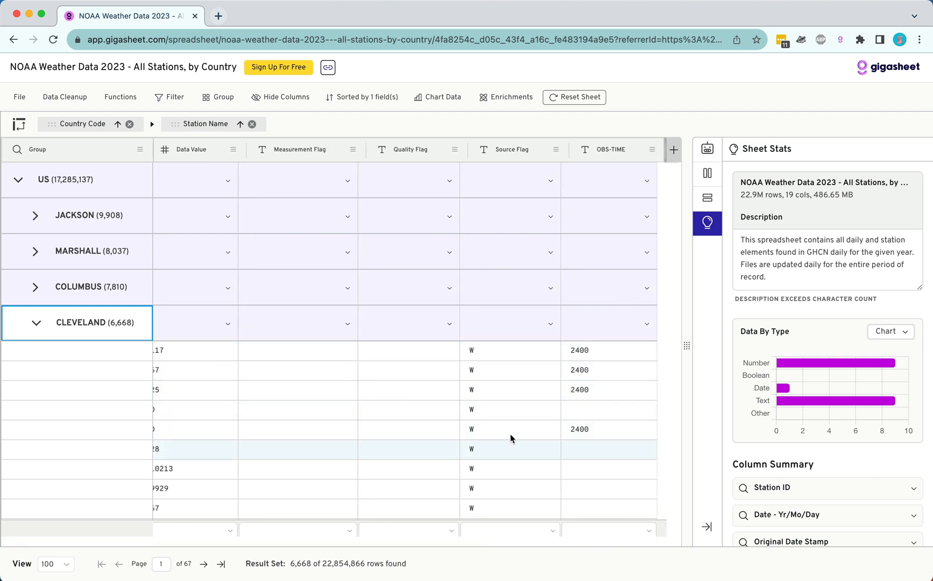
scroll(527, 408, "left", 10)
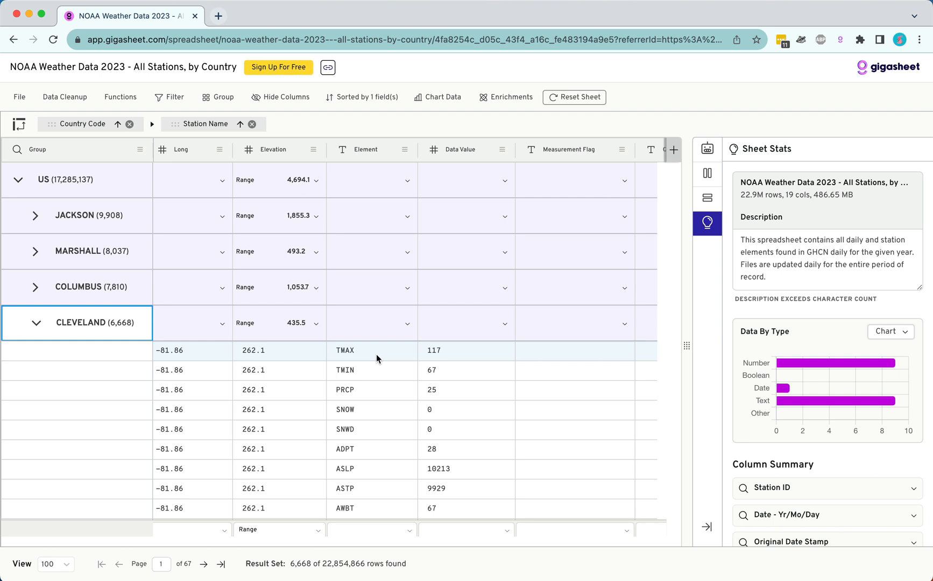
scroll(376, 354, "right", 5)
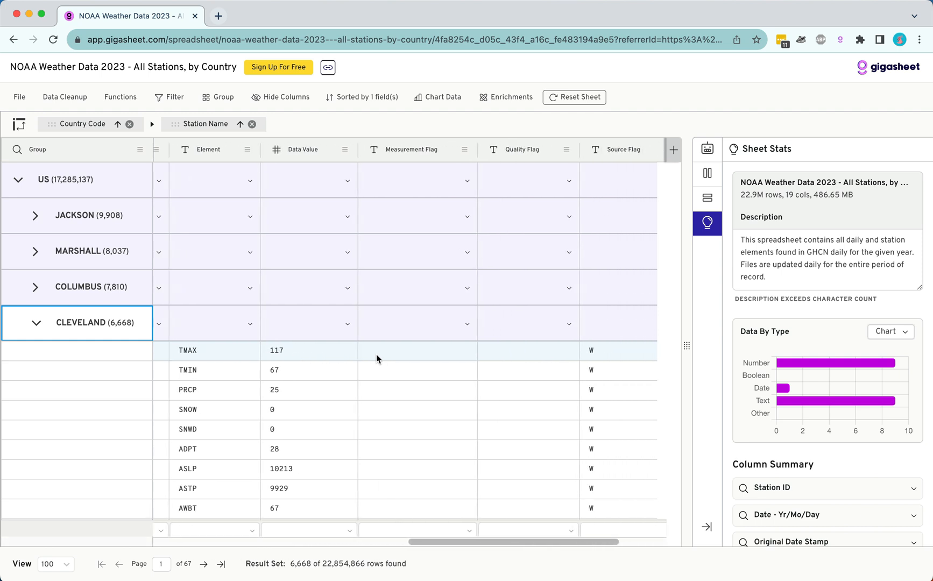
scroll(376, 354, "right", 2)
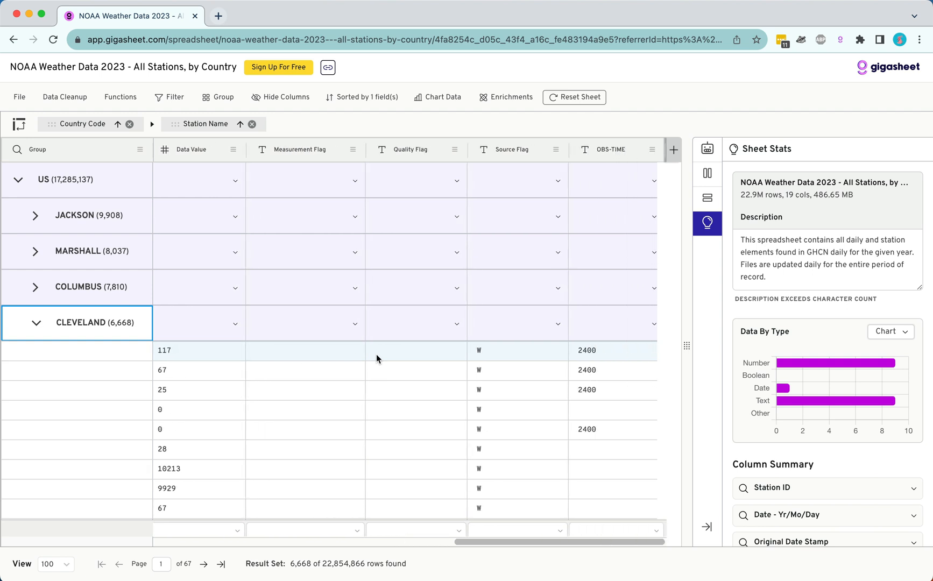
Filter the sheet to rows whose Element is TMAX and expand the MARSHALL station group under US.
scroll(324, 372, "left", 6)
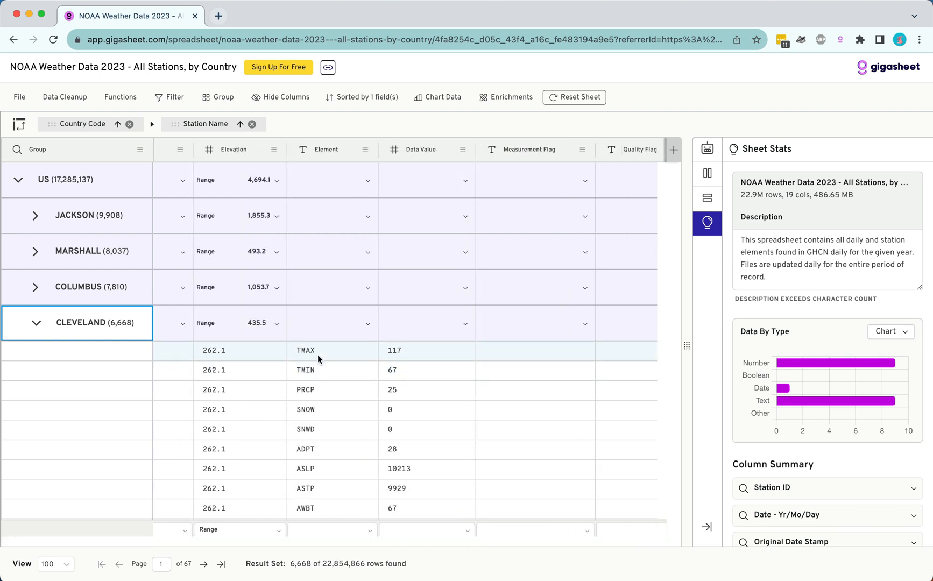
right_click(317, 354)
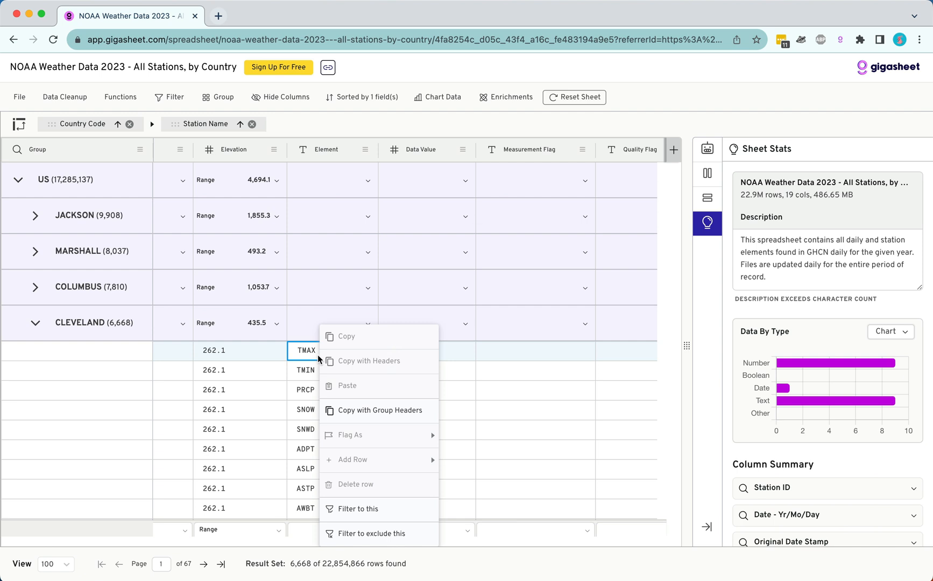
left_click(358, 503)
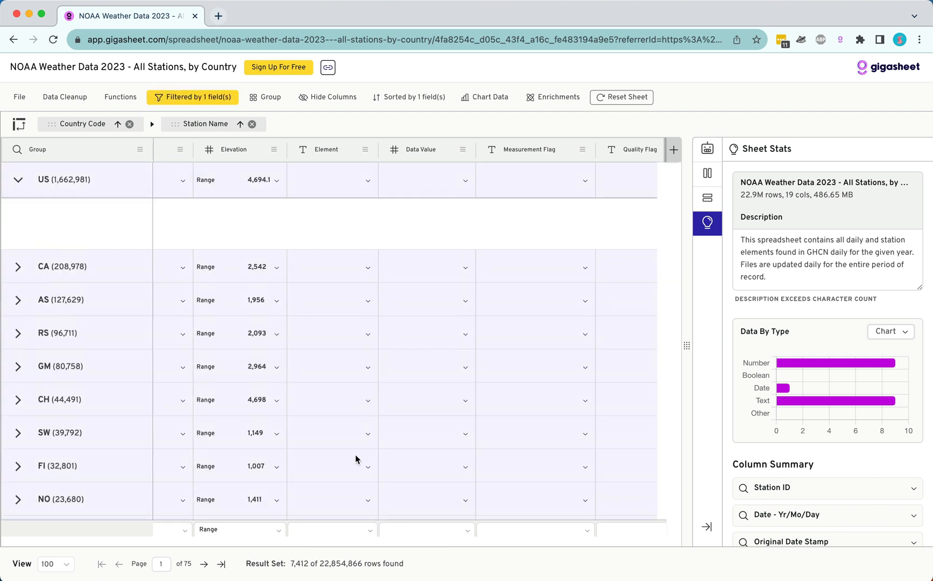
left_click(35, 251)
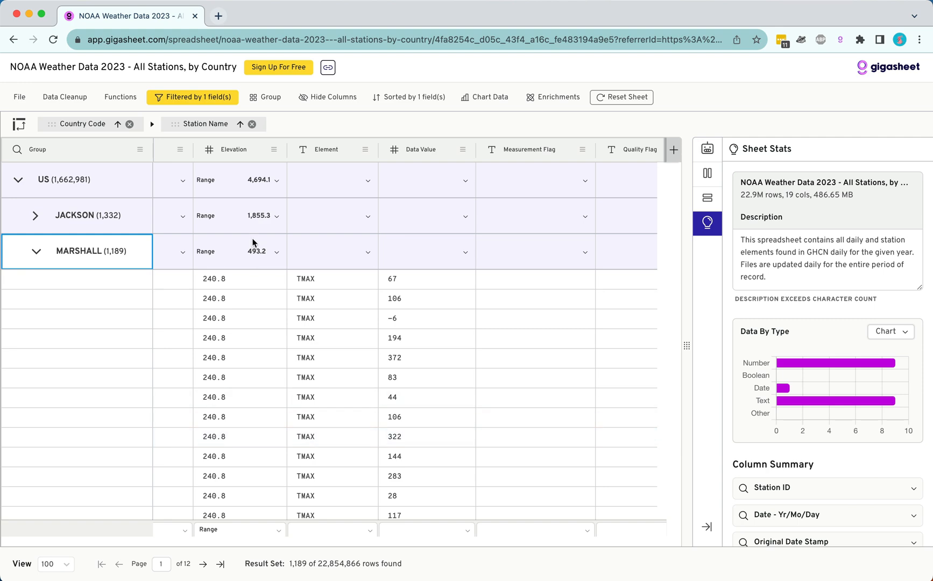
Add a second AND filter condition where Element equals TMIN and apply it alongside the TMAX condition.
left_click(199, 100)
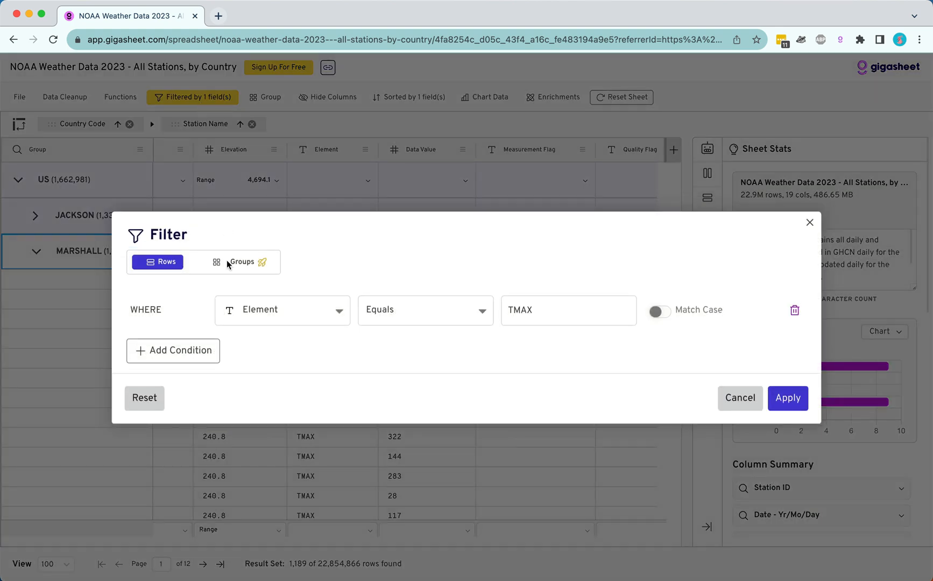
left_click(182, 348)
left_click(262, 333)
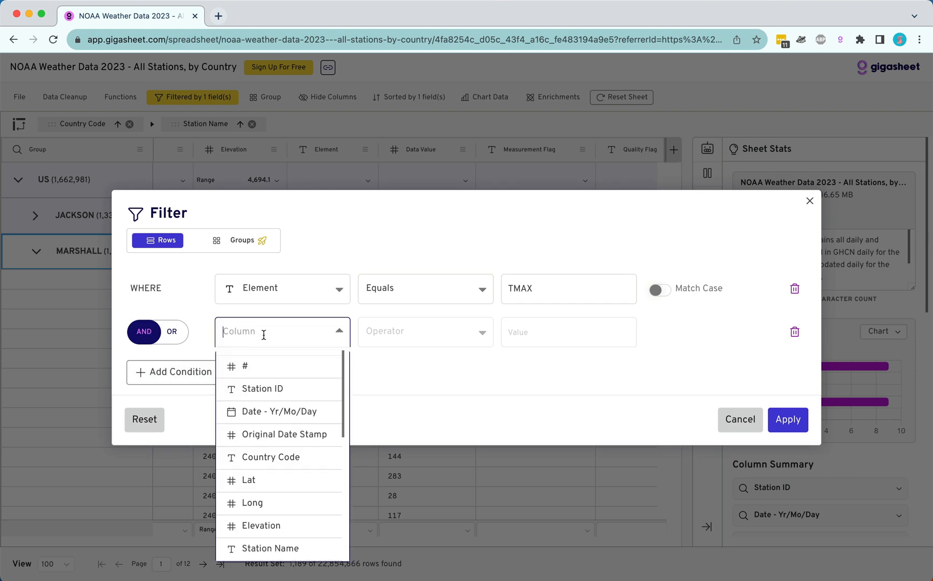
type("ele")
left_click(240, 386)
left_click(435, 337)
type("e")
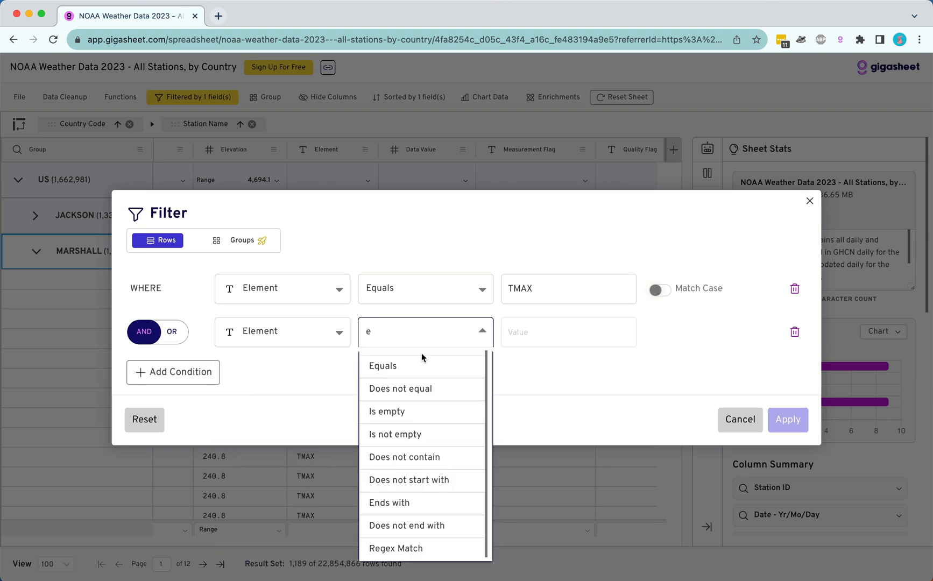
left_click(381, 365)
left_click(540, 331)
type("T")
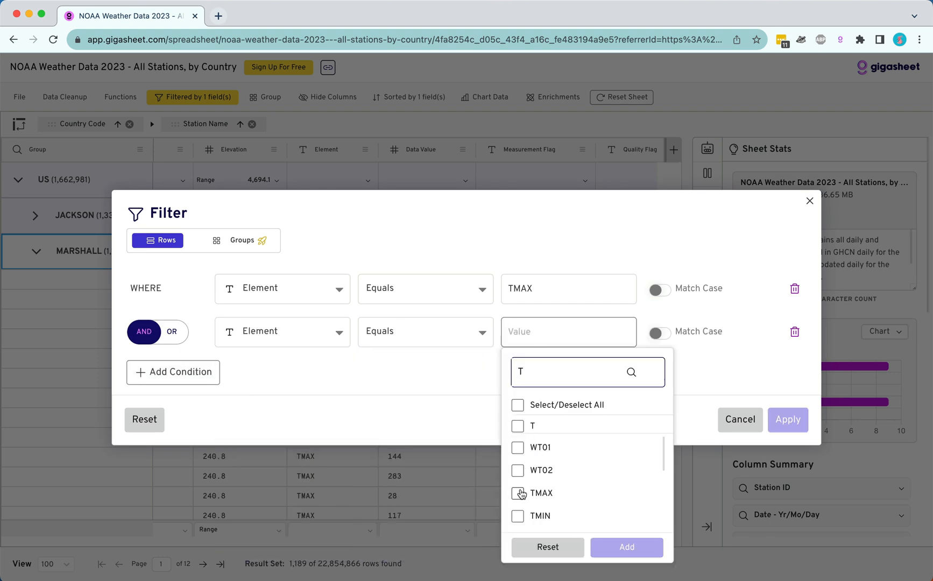
left_click(549, 516)
left_click(627, 547)
left_click(788, 423)
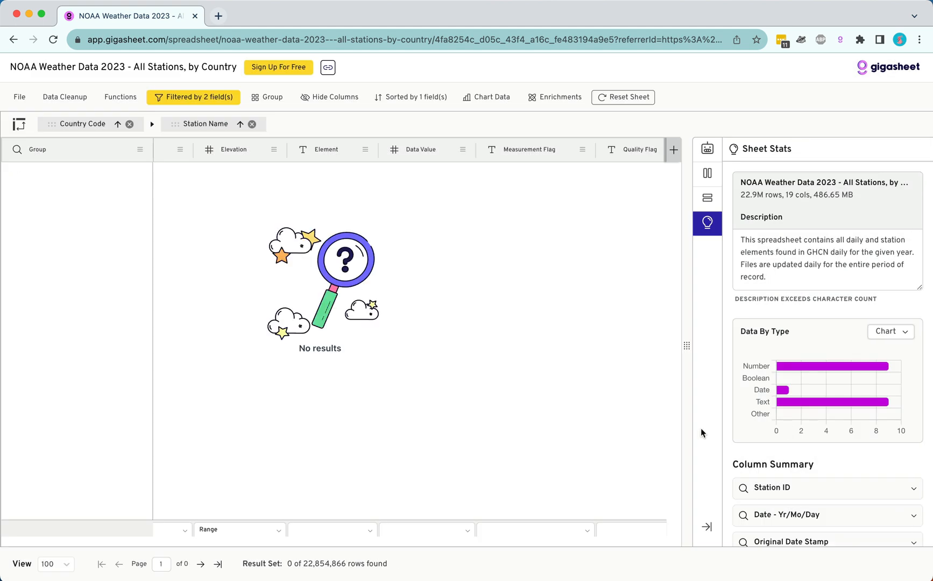
Switch the logic between the TMAX and TMIN filter conditions to OR and apply the filter.
left_click(183, 100)
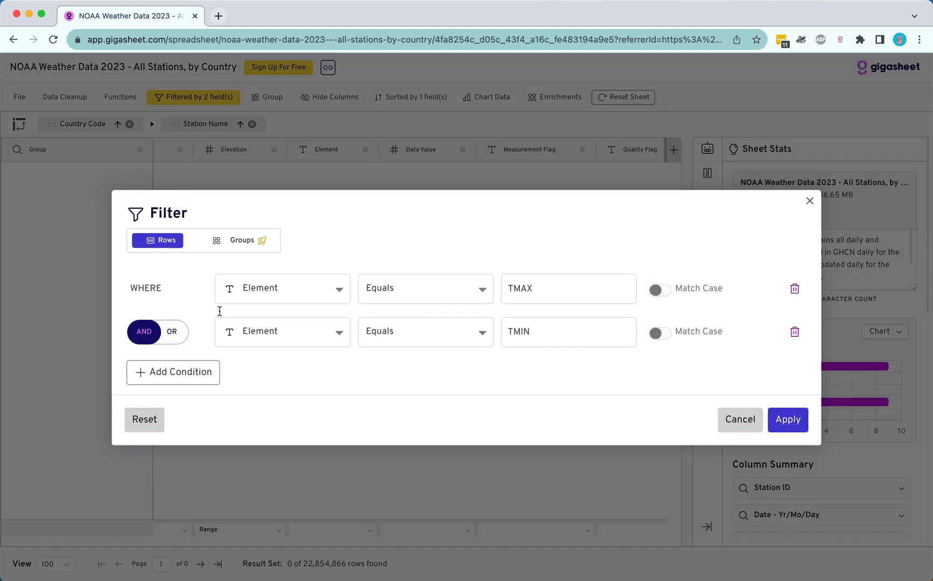
left_click(167, 339)
left_click(788, 419)
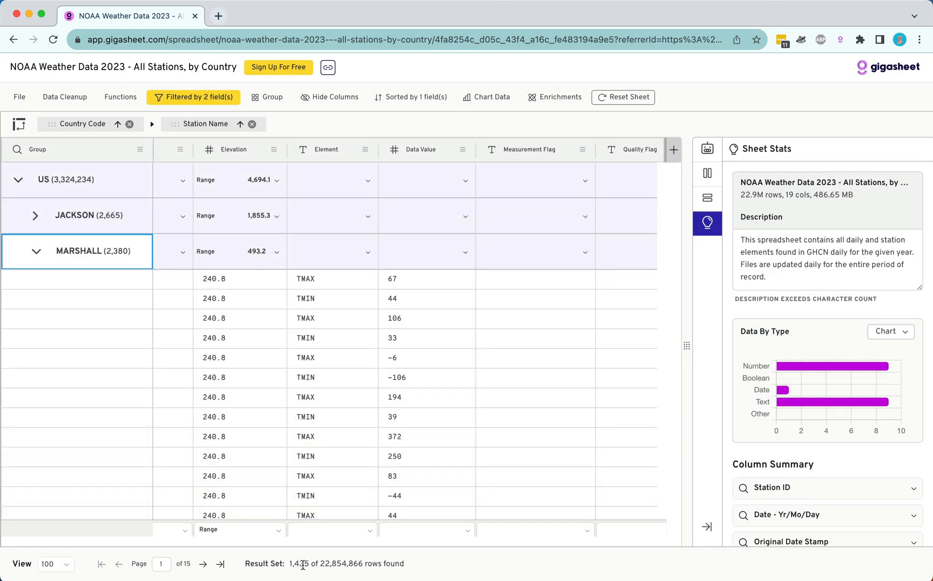
Collapse the MARSHALL station group and expand the COLUMBUS group to show its records.
scroll(215, 356, "left", 10)
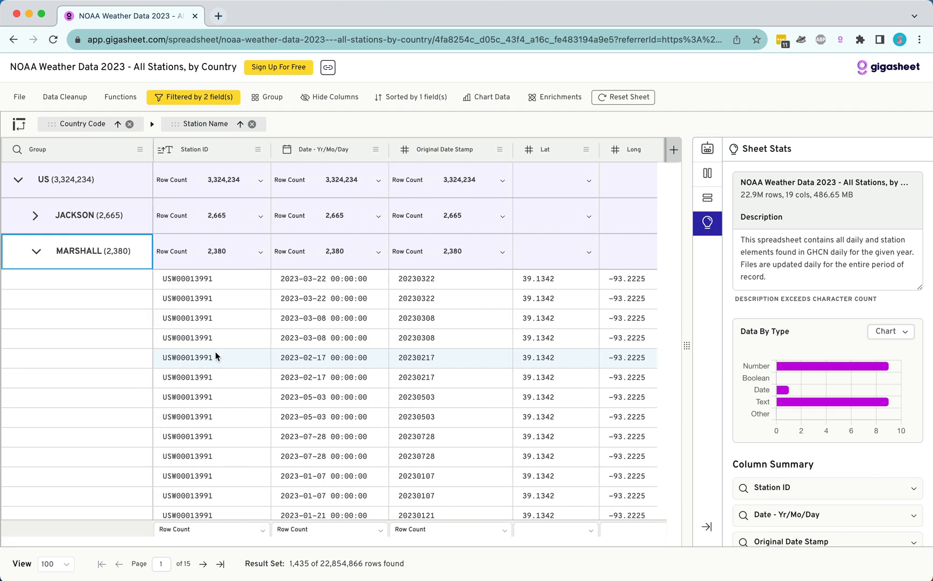
left_click(35, 255)
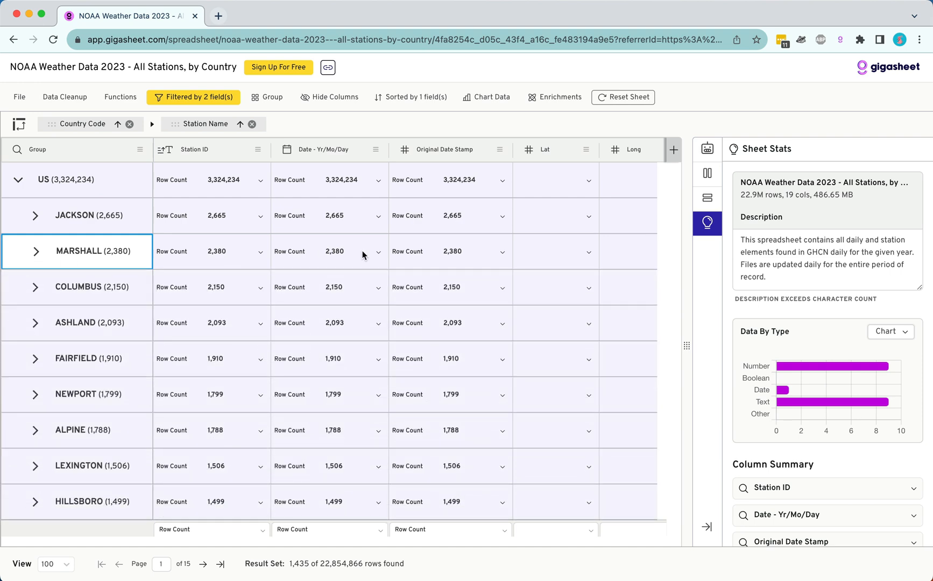
left_click(32, 289)
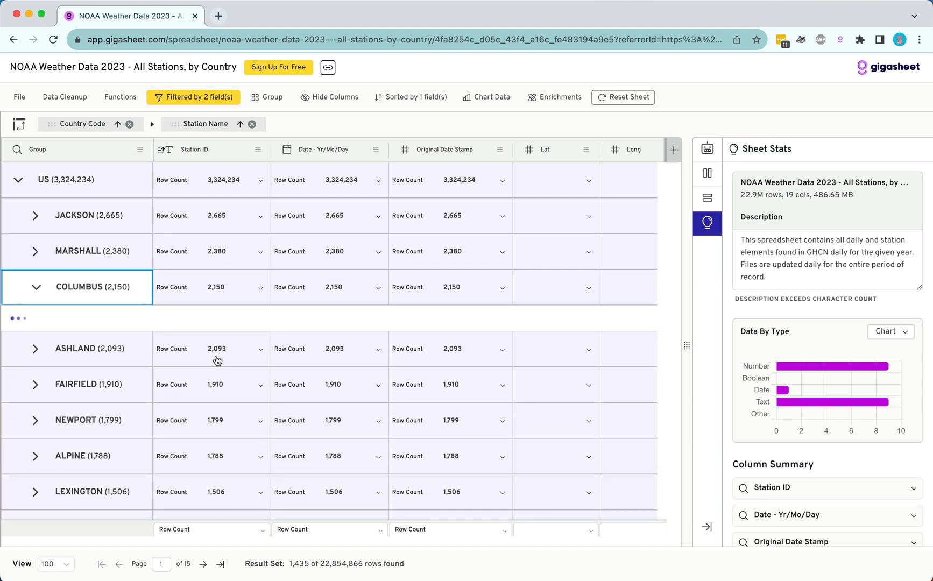
scroll(293, 354, "right", 2)
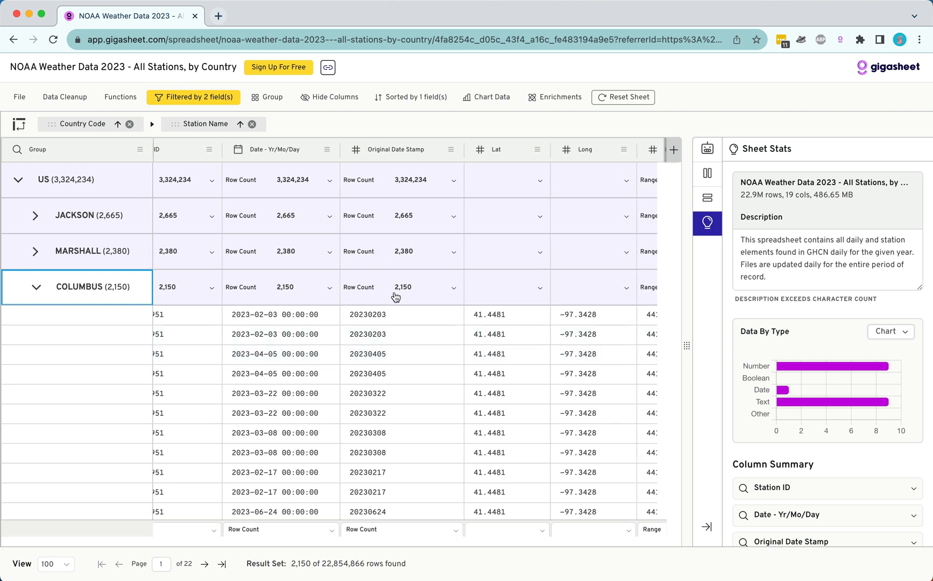
Set the group aggregation of the Date - Yr/Mo/Day column to Empty.
scroll(395, 297, "left", 2)
left_click(377, 289)
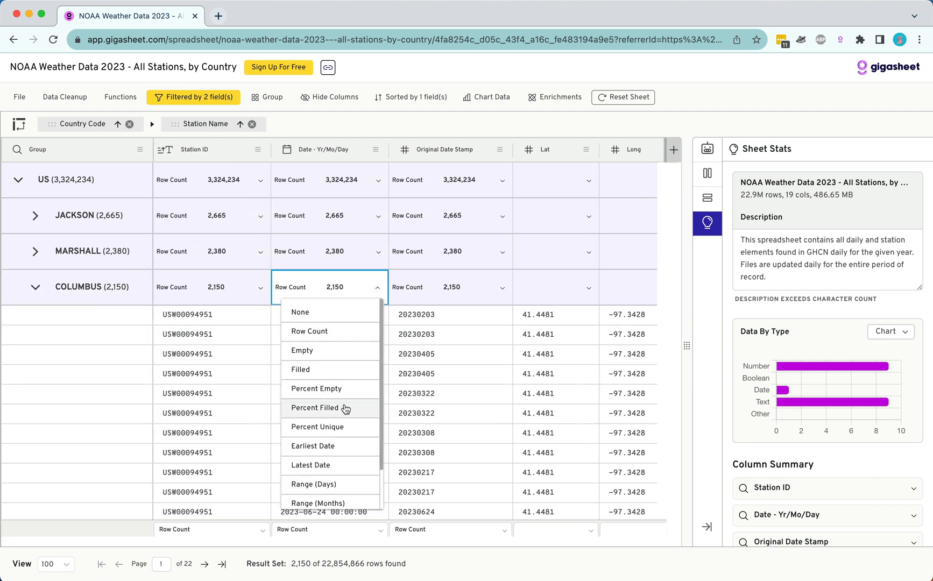
left_click(343, 350)
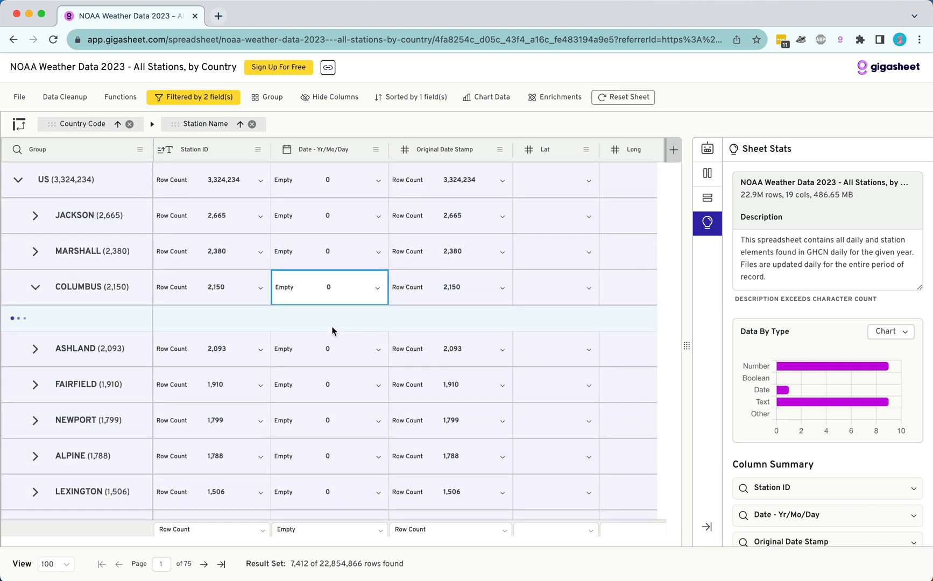
Review the aggregation options for the Elevation column and set its group aggregation to Average.
scroll(435, 300, "right", 8)
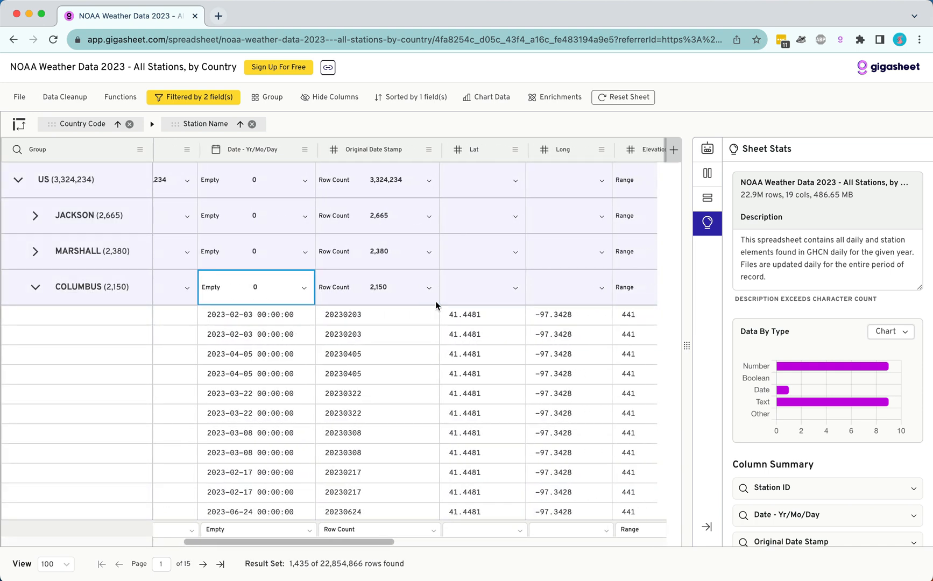
scroll(435, 301, "right", 2)
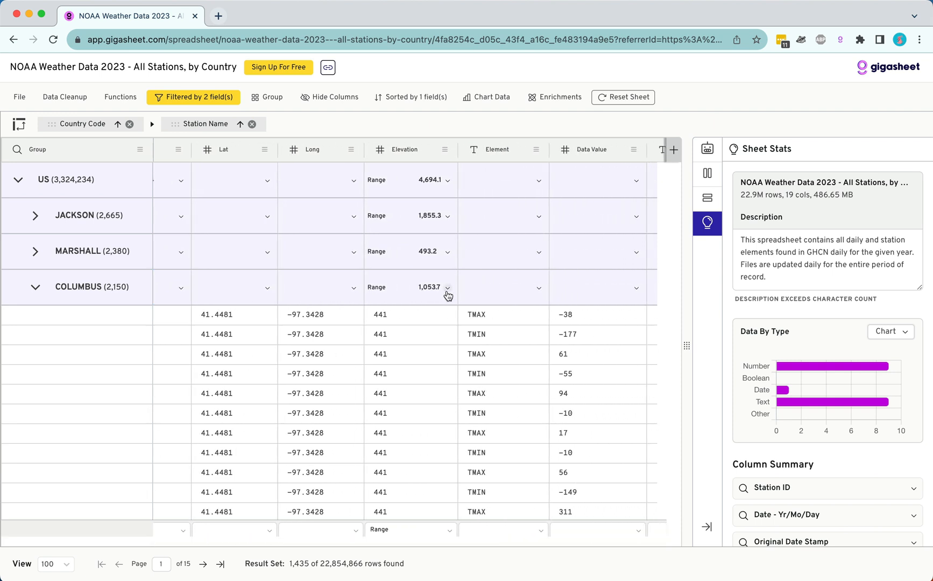
left_click(446, 288)
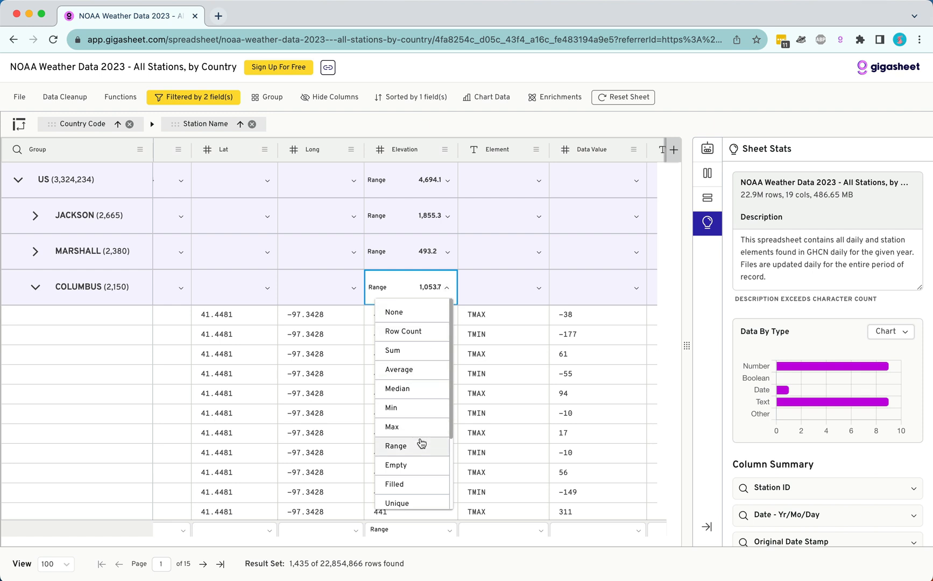
scroll(420, 441, "down", 3)
scroll(421, 441, "up", 4)
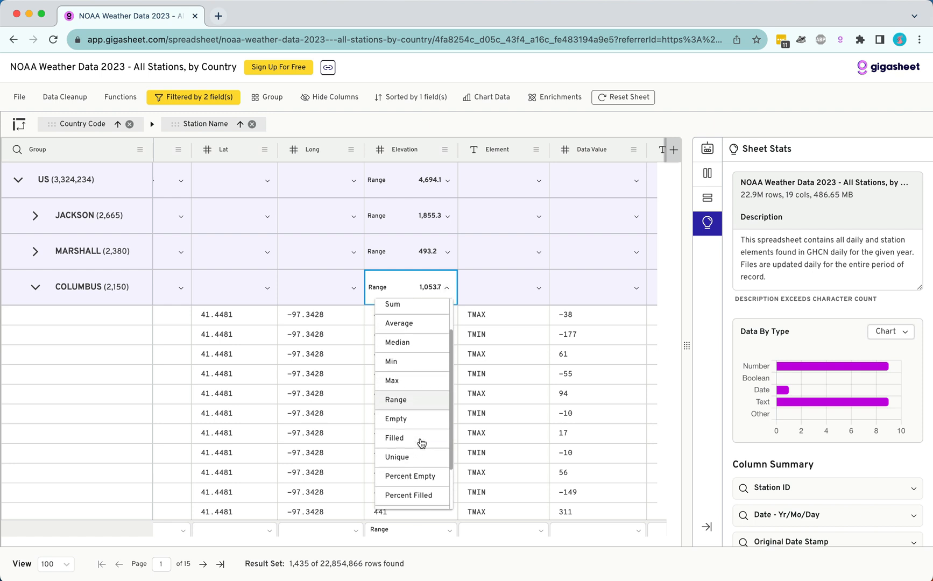
left_click(421, 361)
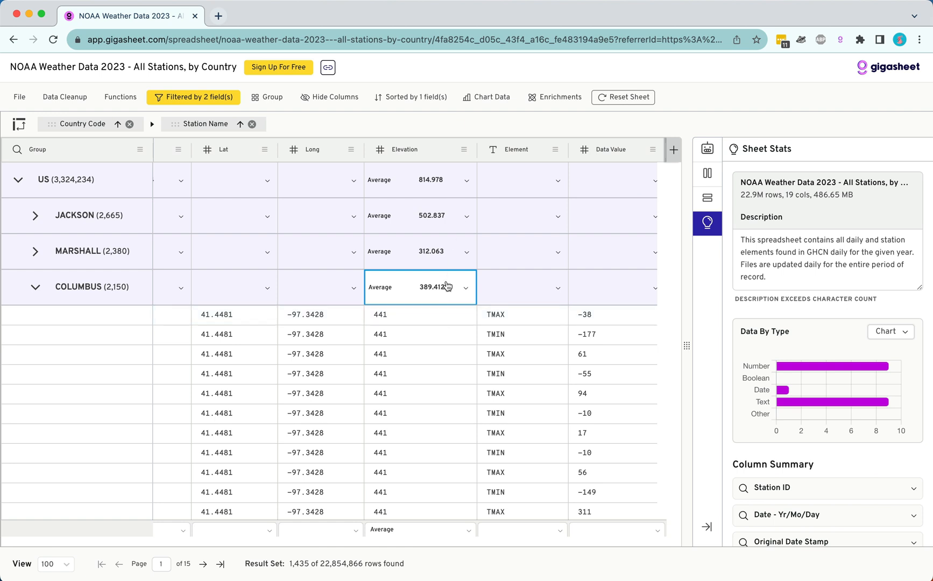
Set the group aggregation of the Data Value column to Average.
scroll(446, 286, "right", 5)
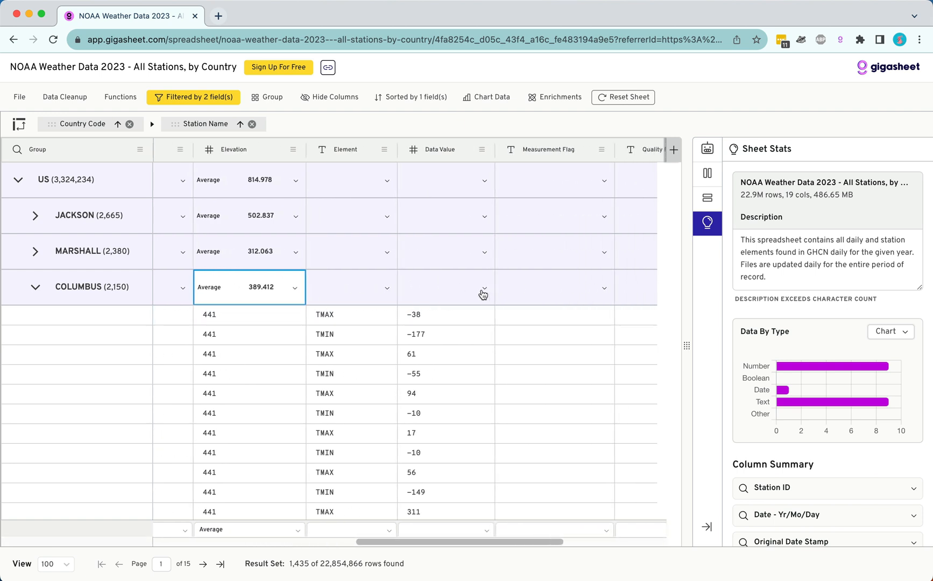
left_click(485, 289)
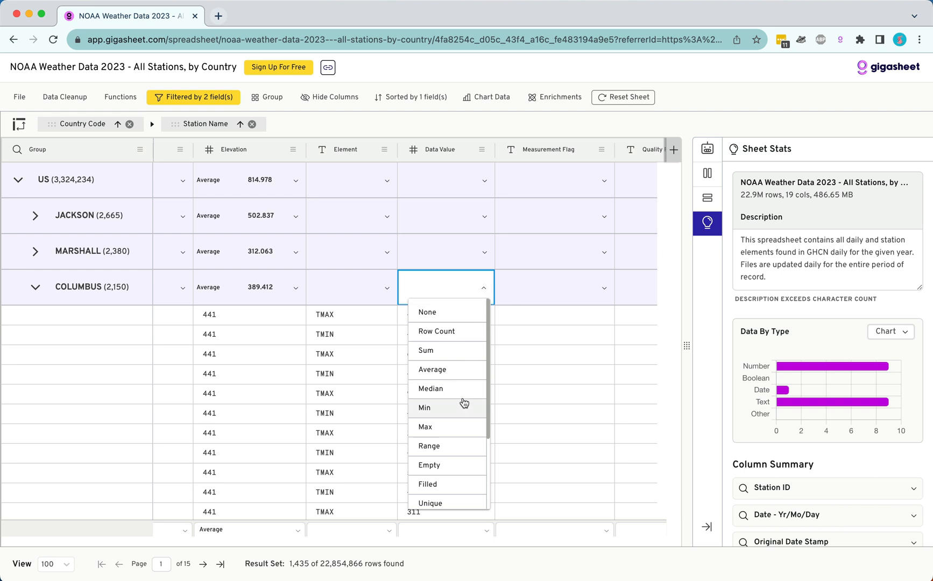
left_click(464, 380)
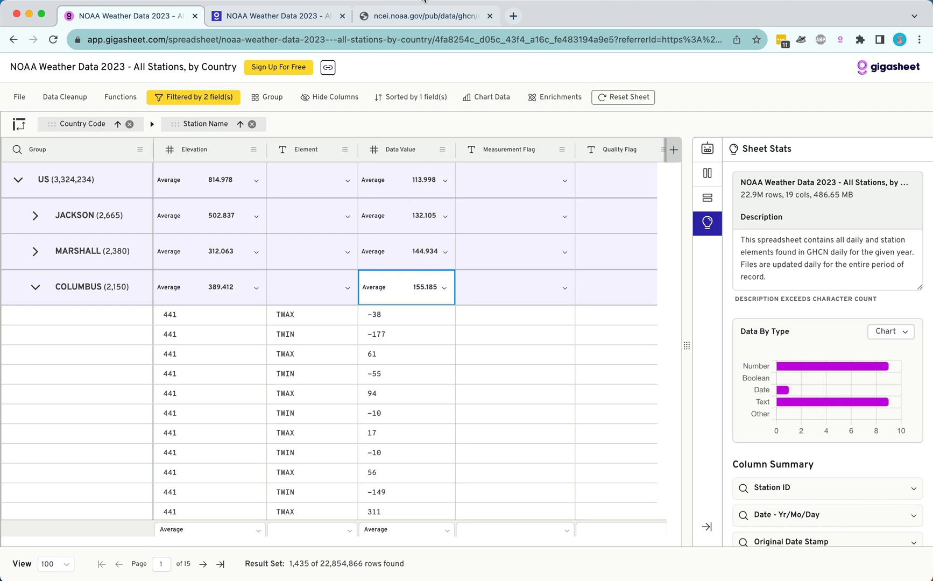
Switch to the NOAA GHCN daily readme in the browser and examine the definitions and units of TMAX and TMIN.
left_click(414, 19)
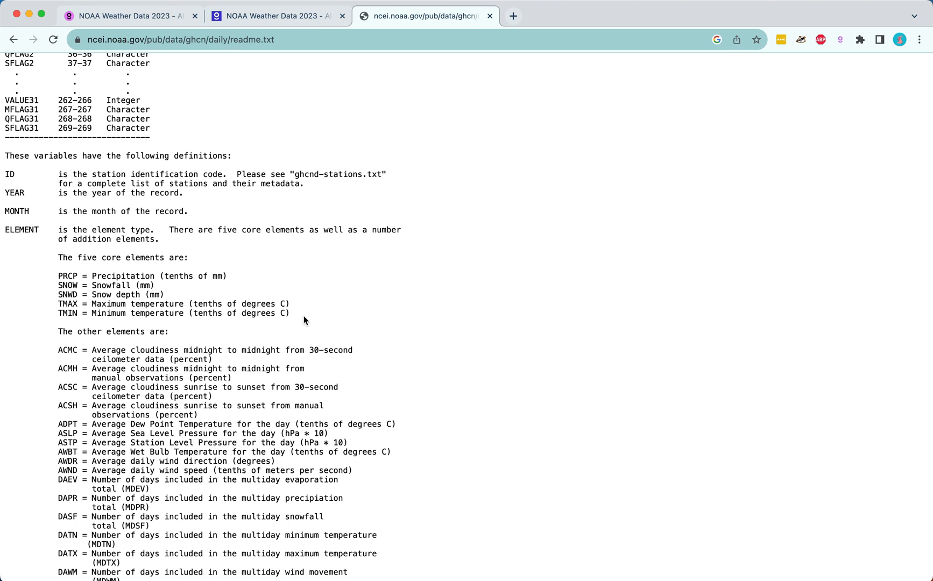
left_click_drag(304, 318, 5, 301)
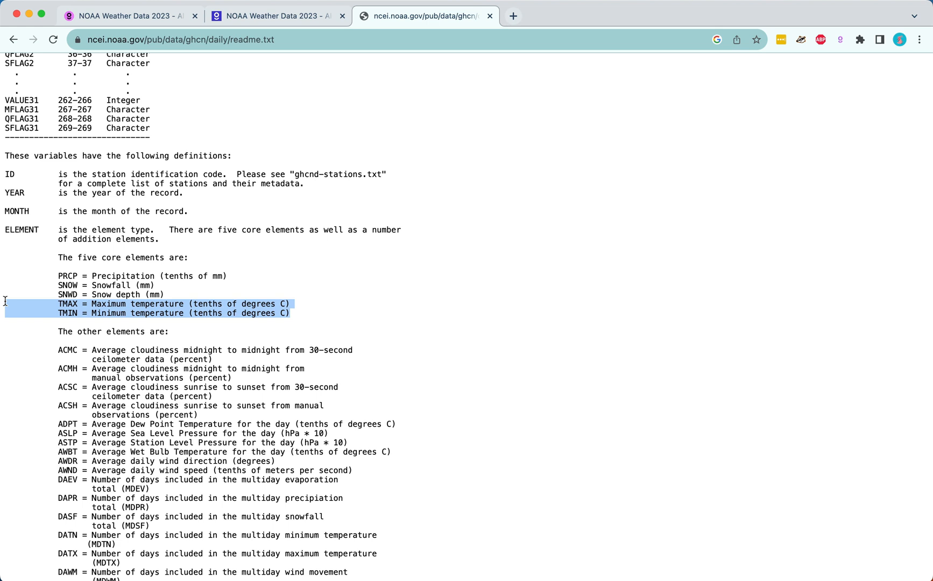
left_click(294, 305)
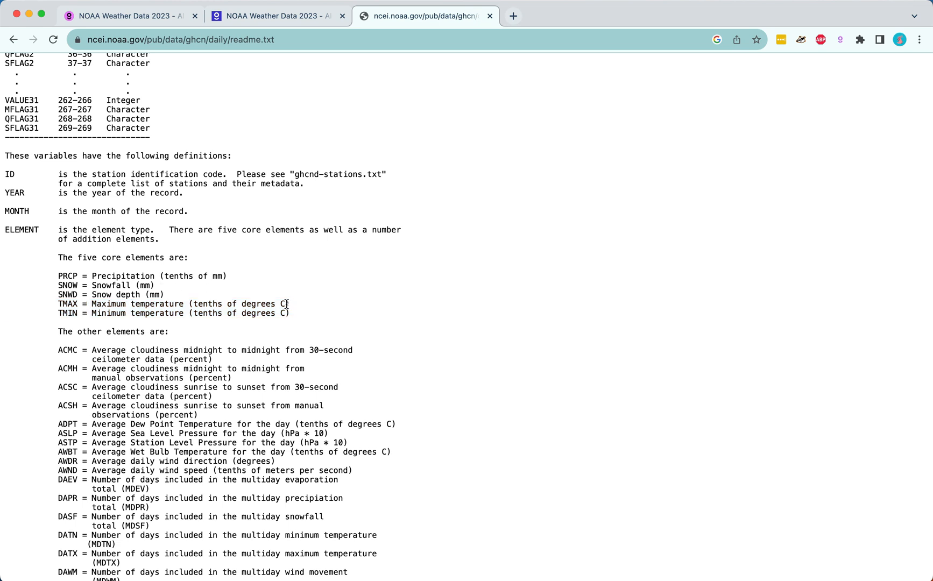
left_click_drag(284, 304, 192, 302)
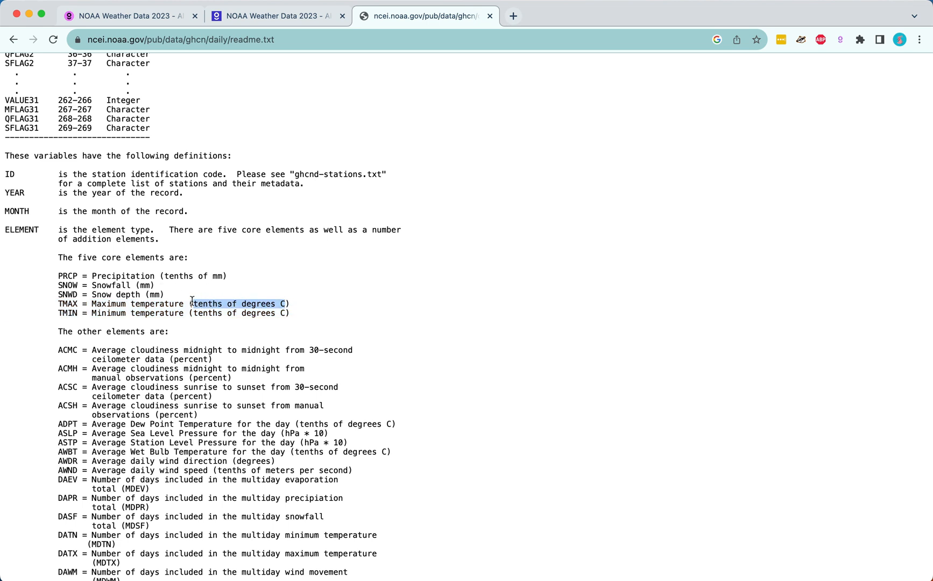
left_click(450, 303)
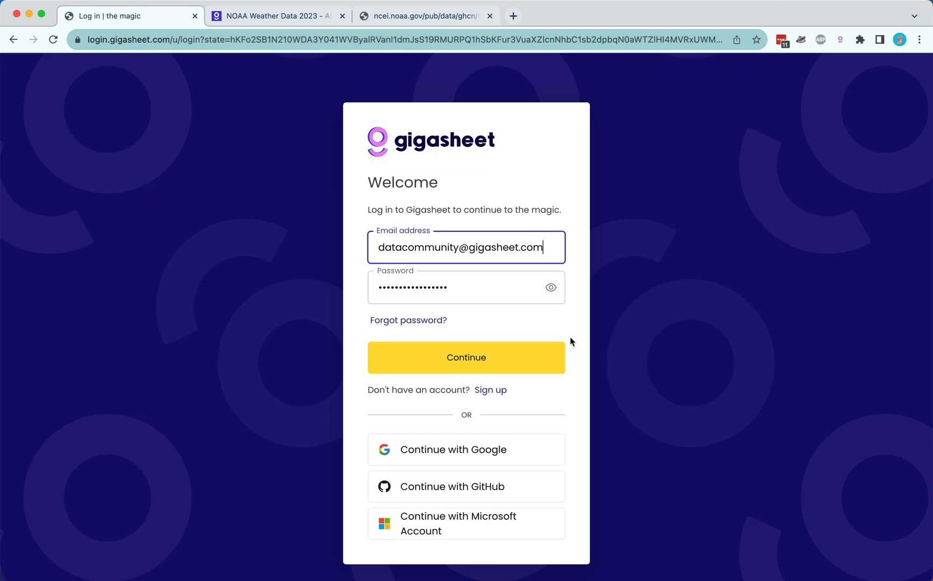
Log in to Gigasheet with the prefilled account credentials.
left_click(530, 358)
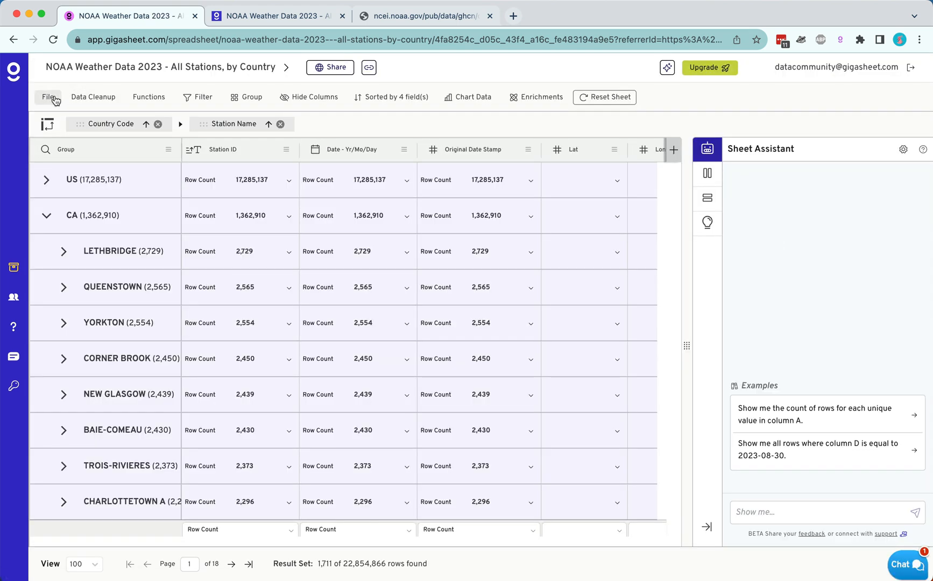
Save a copy of the weather sheet under the suggested name in the Upload To Webflow folder and open the Library.
left_click(48, 99)
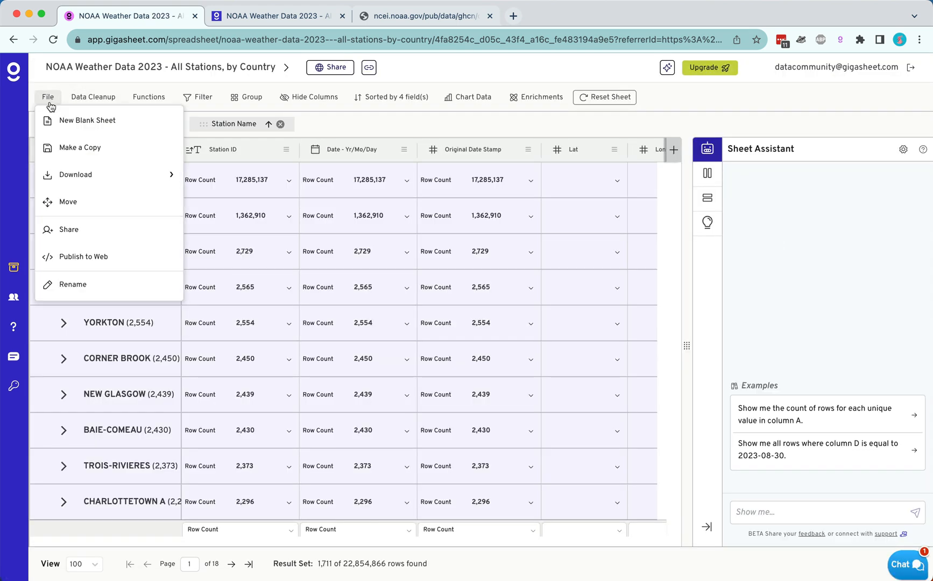
left_click(67, 147)
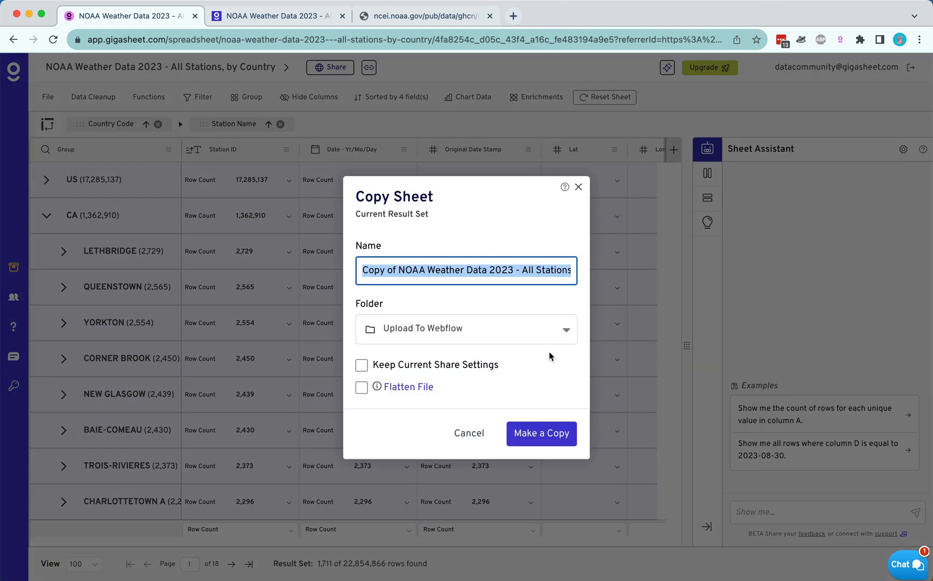
left_click(554, 433)
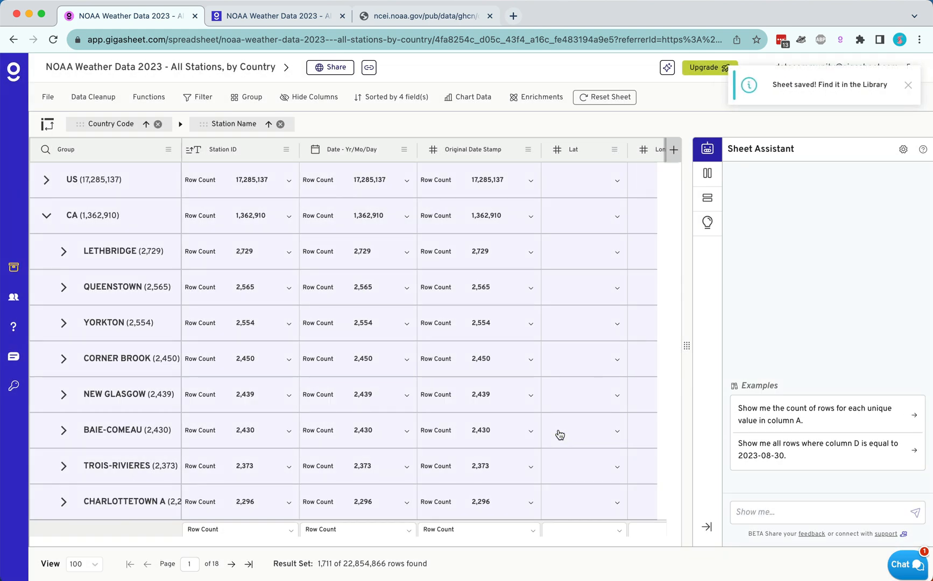
left_click(862, 91)
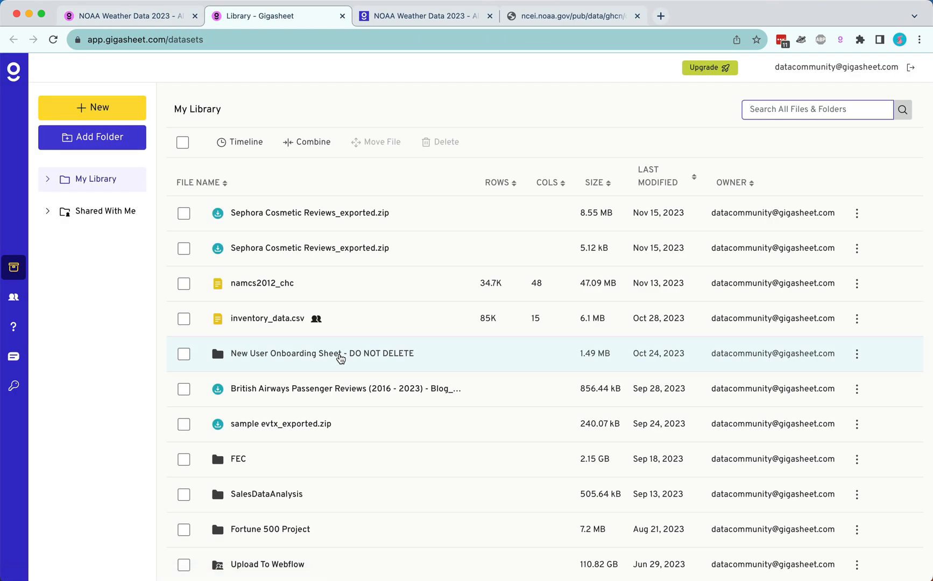
Search the library for noaa, open the copied NOAA weather sheet, and close the original sheet's browser tab.
type("noaa")
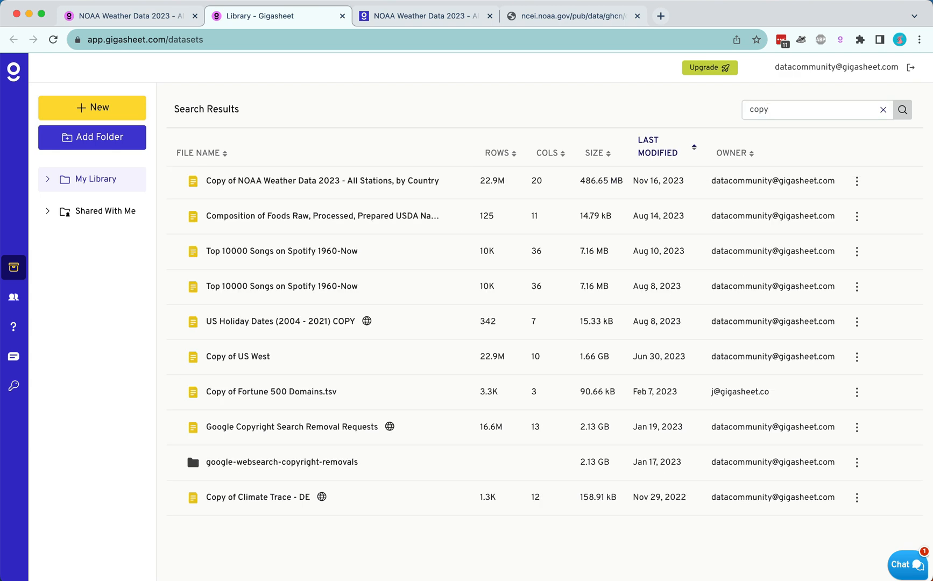
left_click(371, 182)
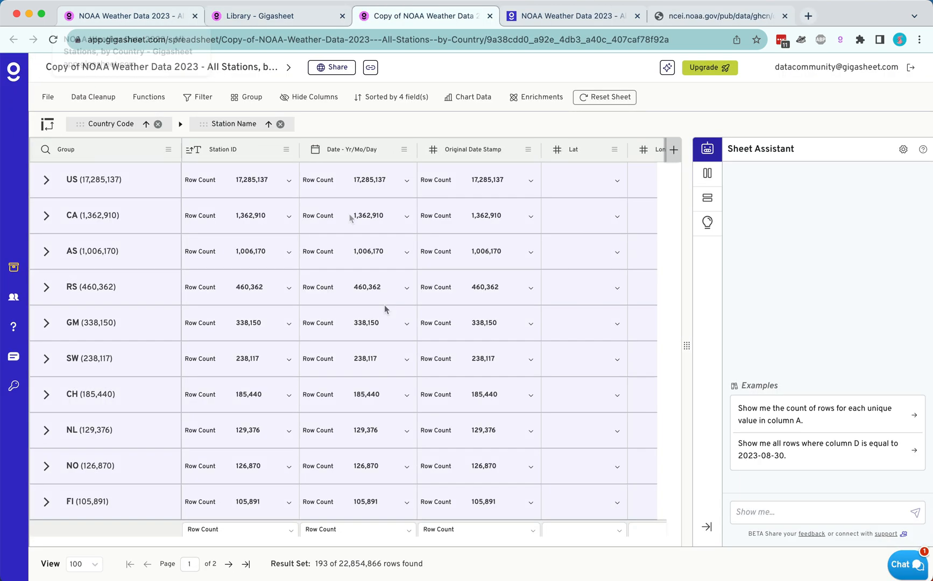
left_click(194, 16)
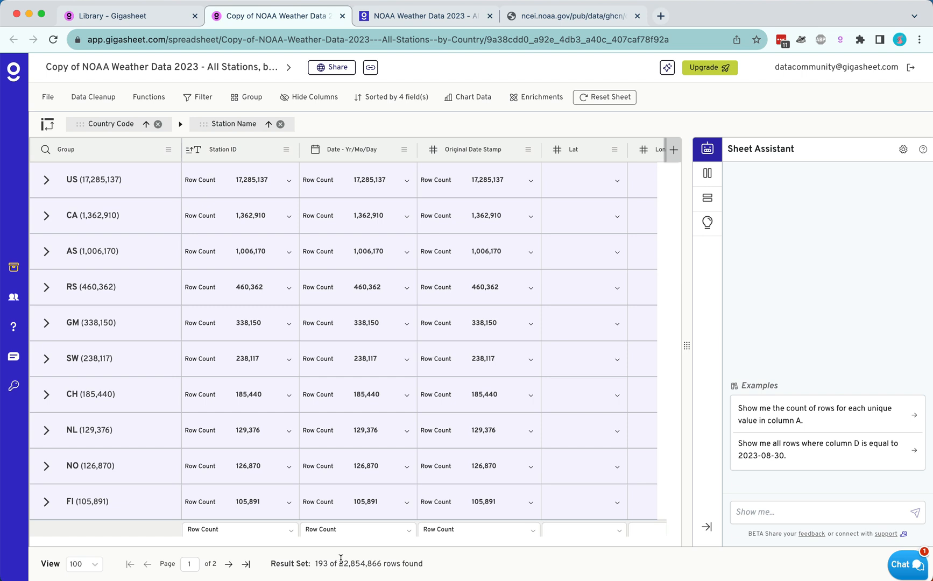
Expand the US group and its MARSHALL station, and examine the Element and Data Value entries in its rows.
scroll(401, 276, "right", 7)
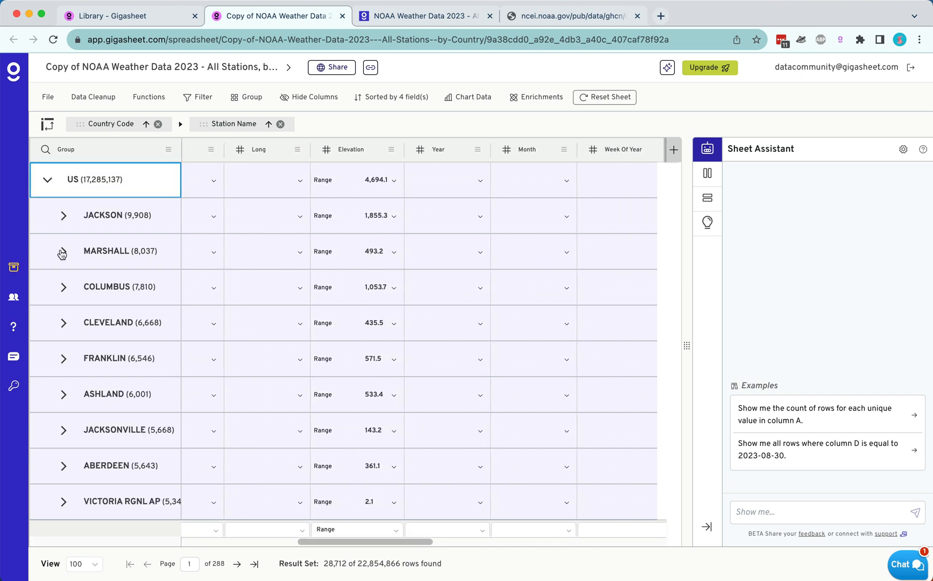
left_click(62, 253)
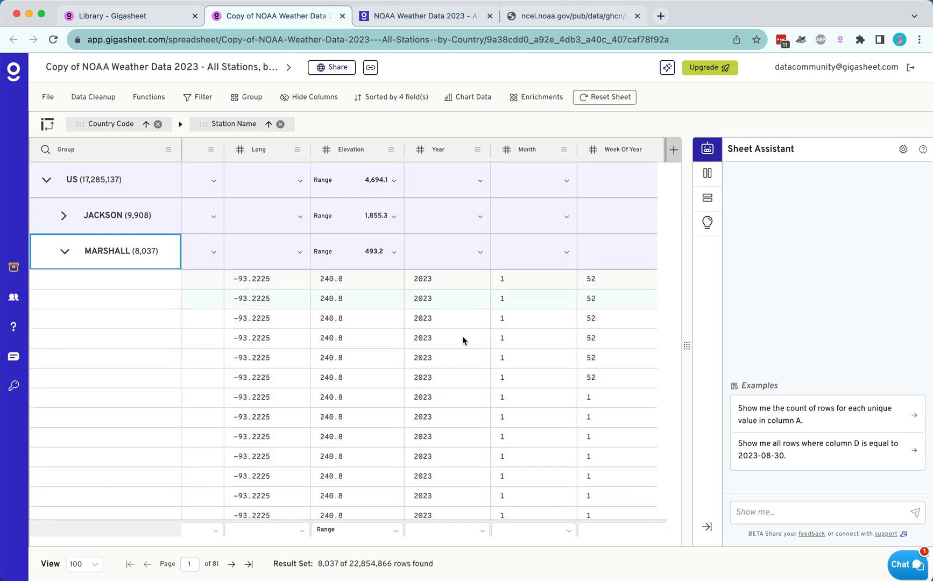
scroll(463, 398, "right", 4)
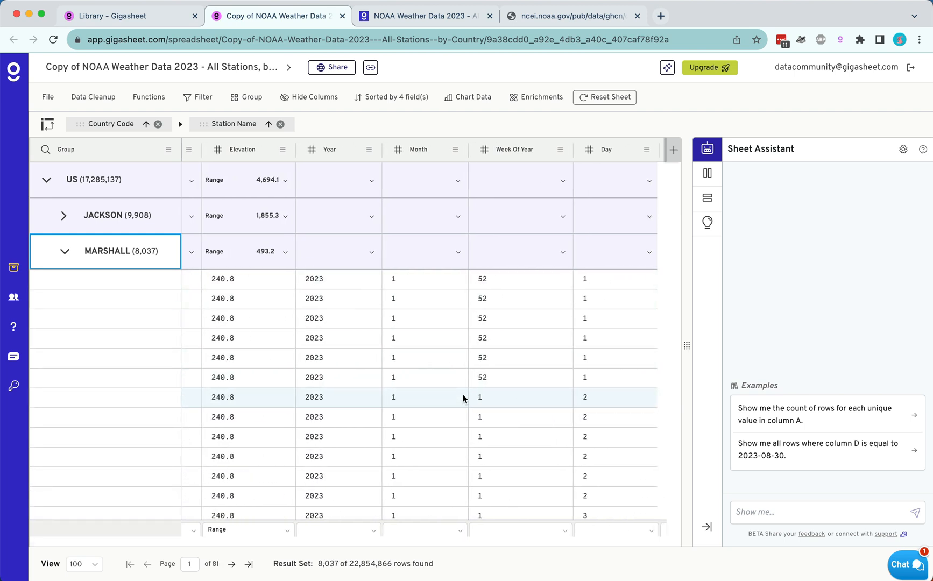
scroll(462, 398, "right", 10)
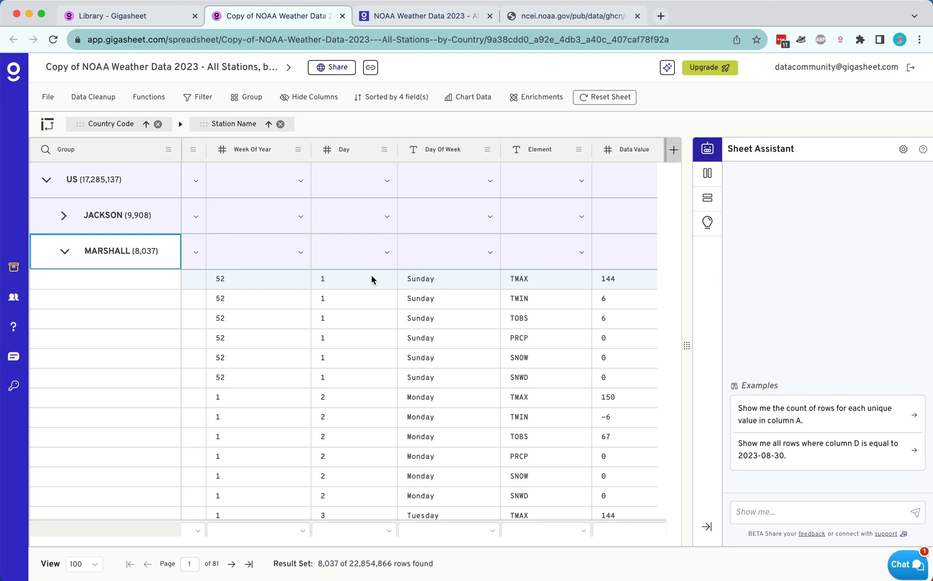
Hide the Year, Month, Week Of Year, Day and Day Of Week columns.
left_click(309, 96)
scroll(294, 238, "down", 6)
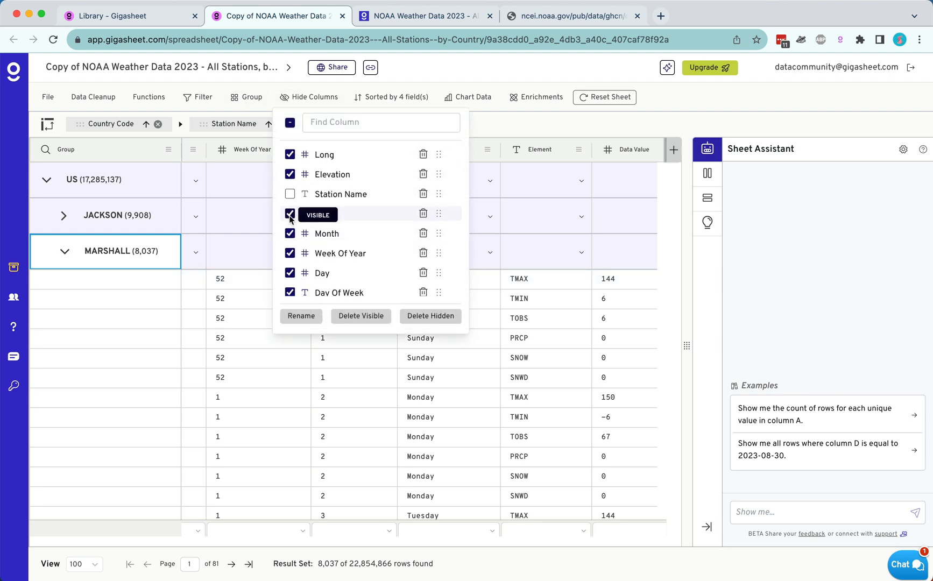
left_click(290, 167)
left_click(289, 188)
left_click(289, 208)
left_click(289, 227)
left_click(289, 247)
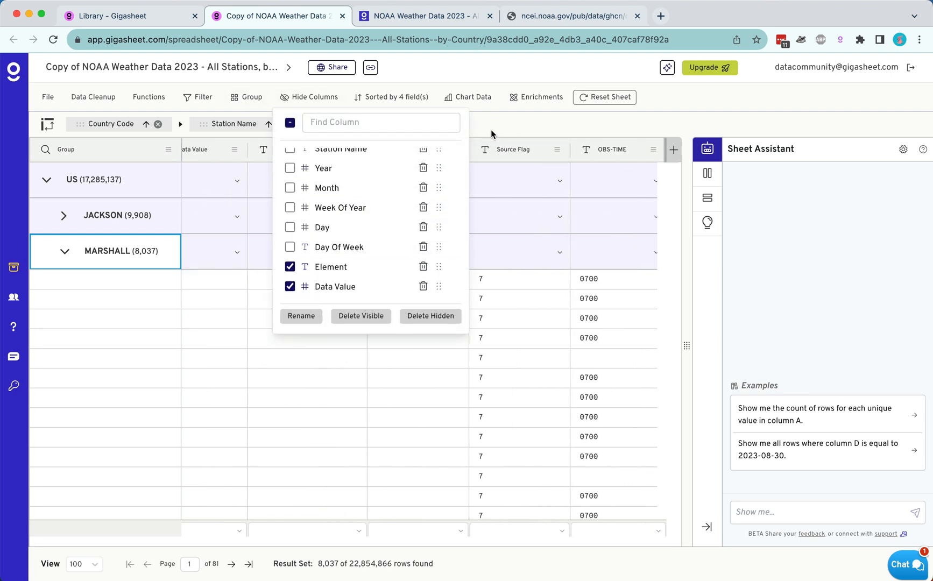
left_click(508, 260)
scroll(496, 371, "left", 10)
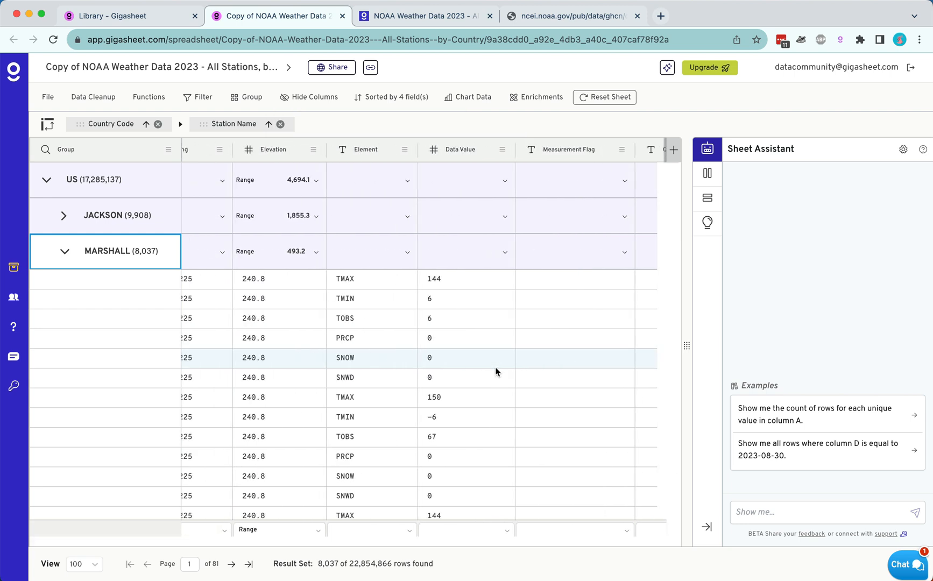
Filter the rows to those where Element equals TMIN or Element equals TMAX.
right_click(412, 301)
left_click(473, 508)
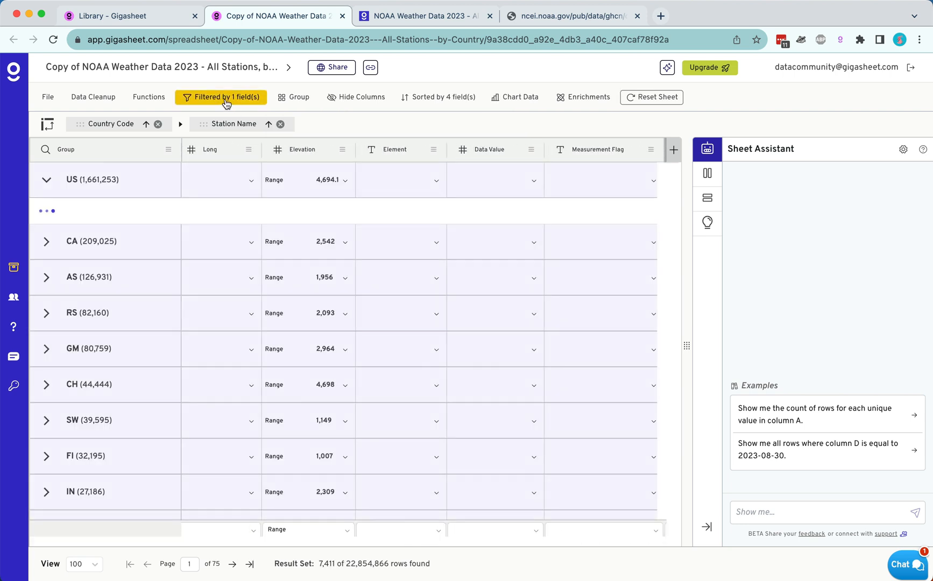
left_click(225, 98)
left_click(254, 345)
type("ele")
left_click(260, 387)
type("eq")
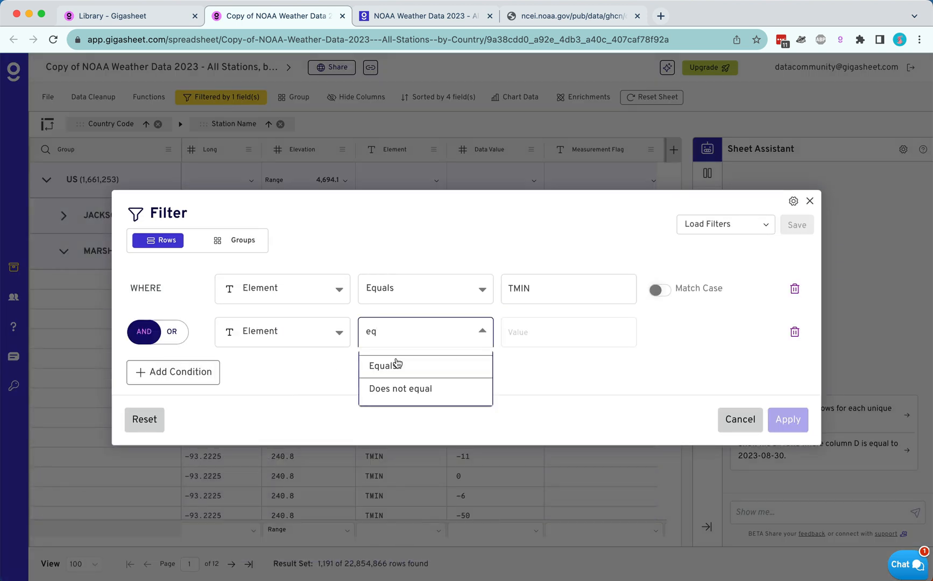
left_click(396, 364)
type("TM")
left_click(518, 448)
left_click(625, 547)
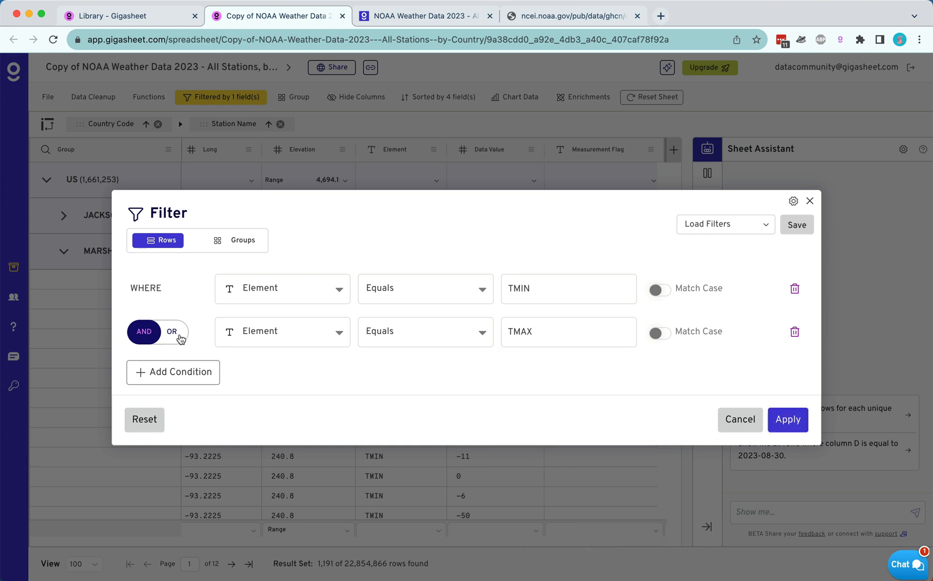
left_click(174, 333)
left_click(787, 420)
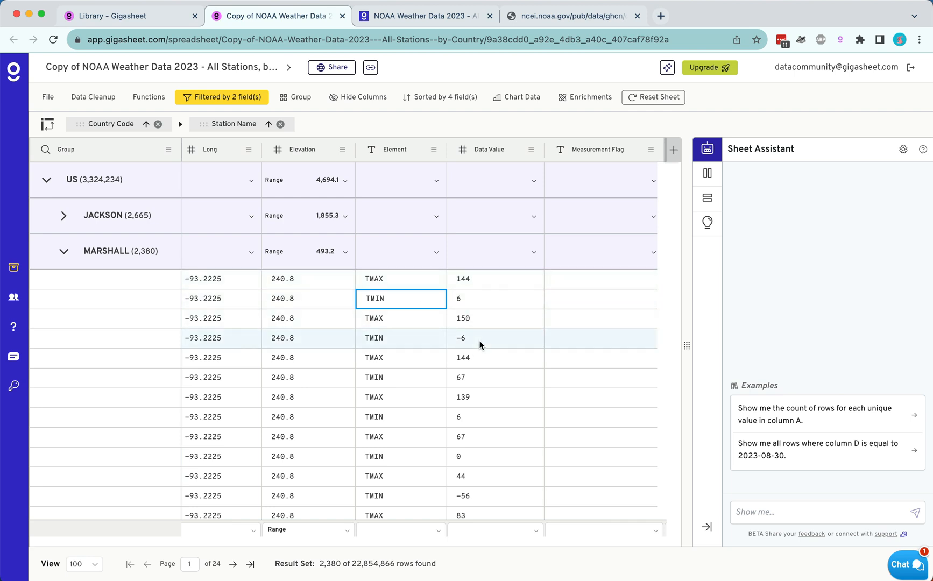
Set the group aggregation of the Data Value column to Average.
left_click(534, 253)
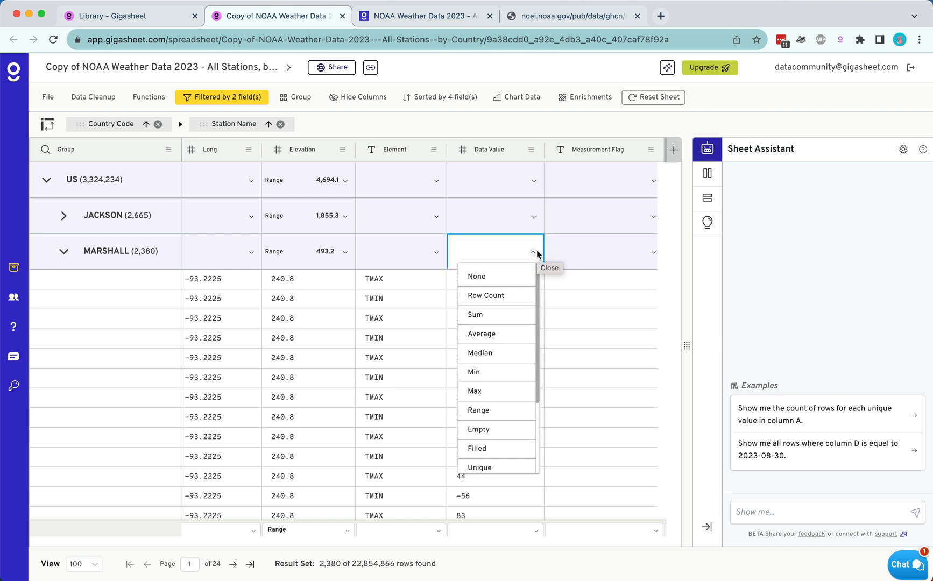
left_click(487, 333)
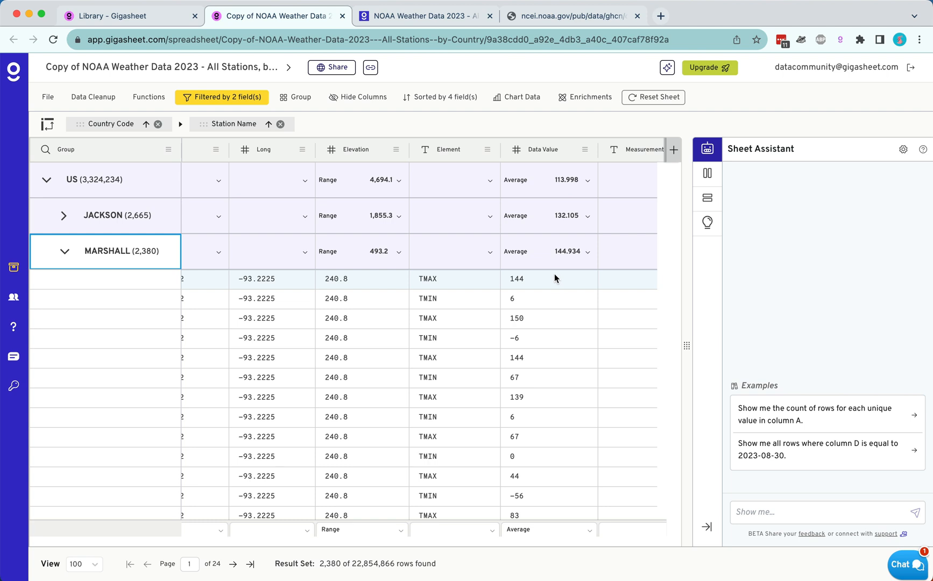
Add a formula column named Degrees C calculated as Data Value / 10.
left_click(673, 151)
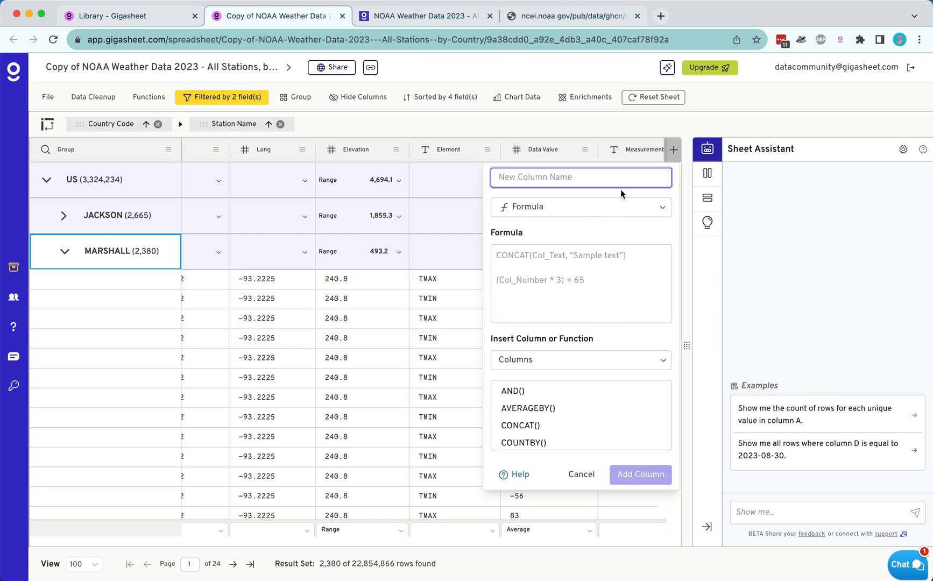
type("Degrees C")
left_click(576, 258)
type("Data Value / 10")
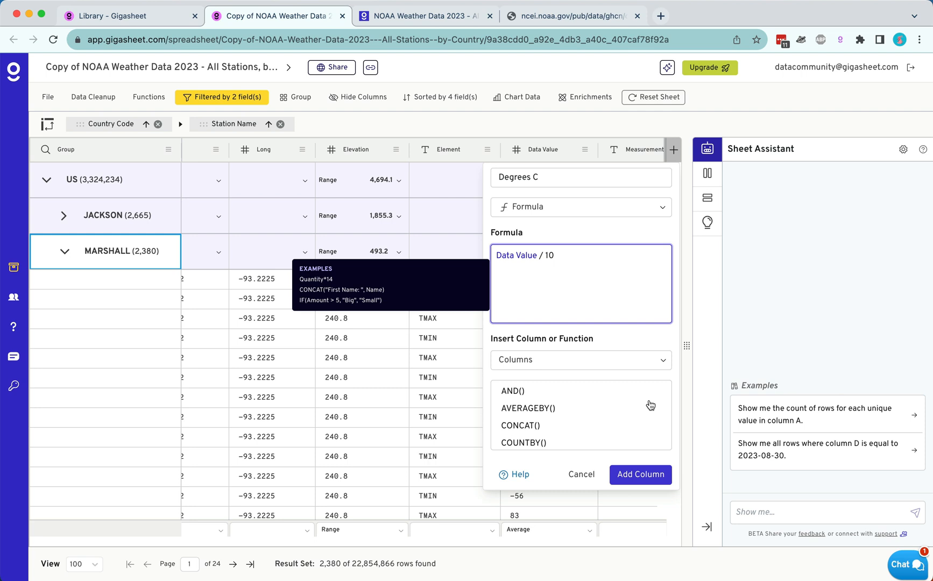
left_click(645, 475)
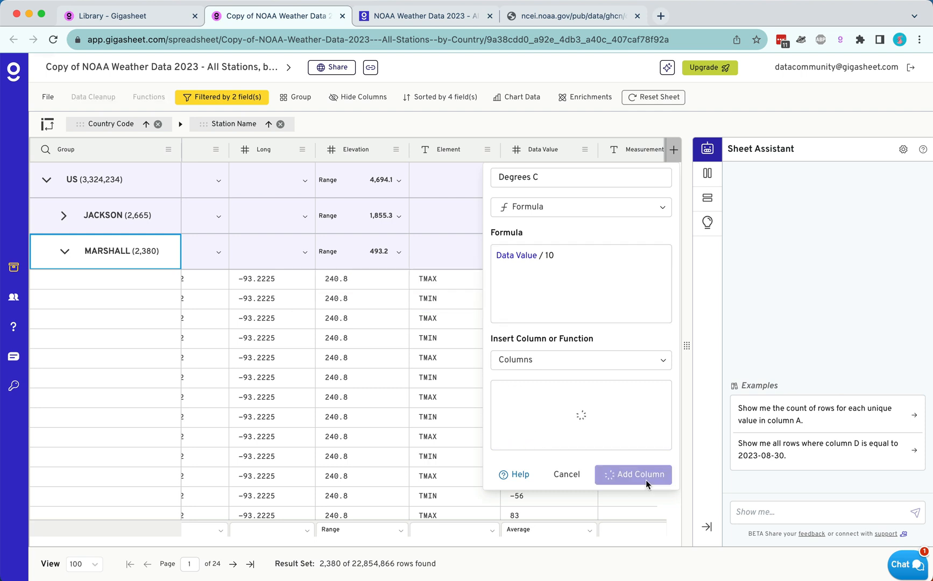
Set the group aggregation of Degrees C to Average and remove the Country Code grouping, keeping the Station Name grouping.
left_click(594, 255)
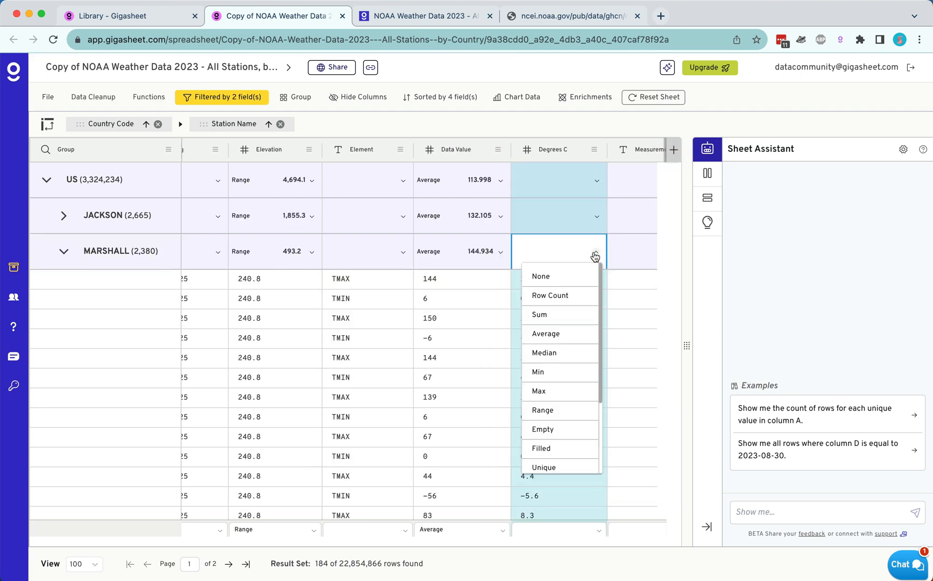
left_click(545, 334)
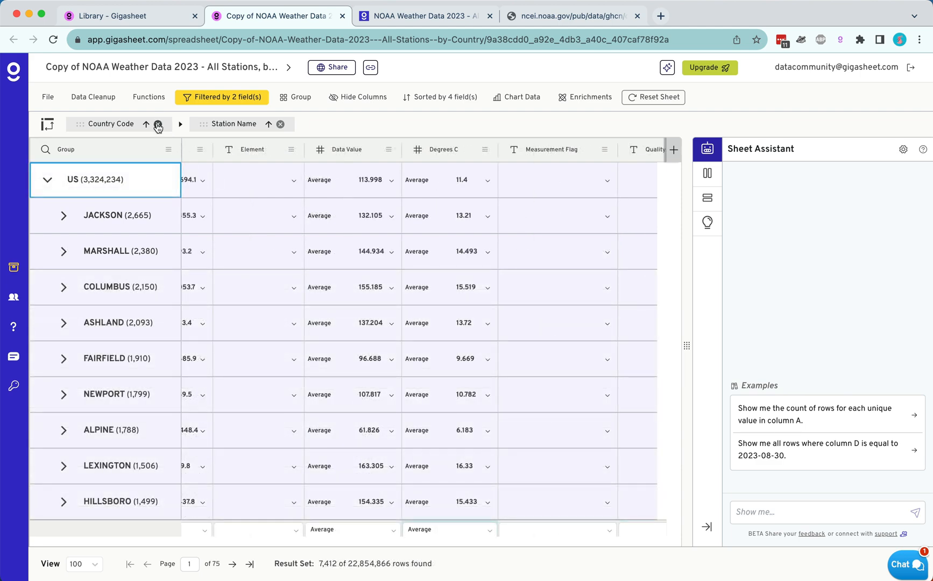
left_click(158, 125)
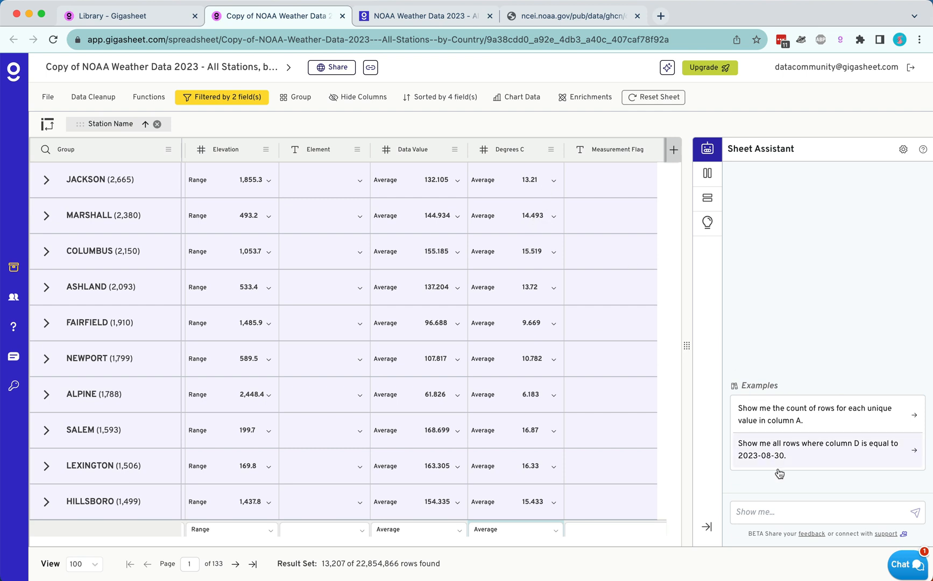
Ask the Sheet Assistant to "Create a new column that converts Degrees C to degrees in F".
left_click(750, 504)
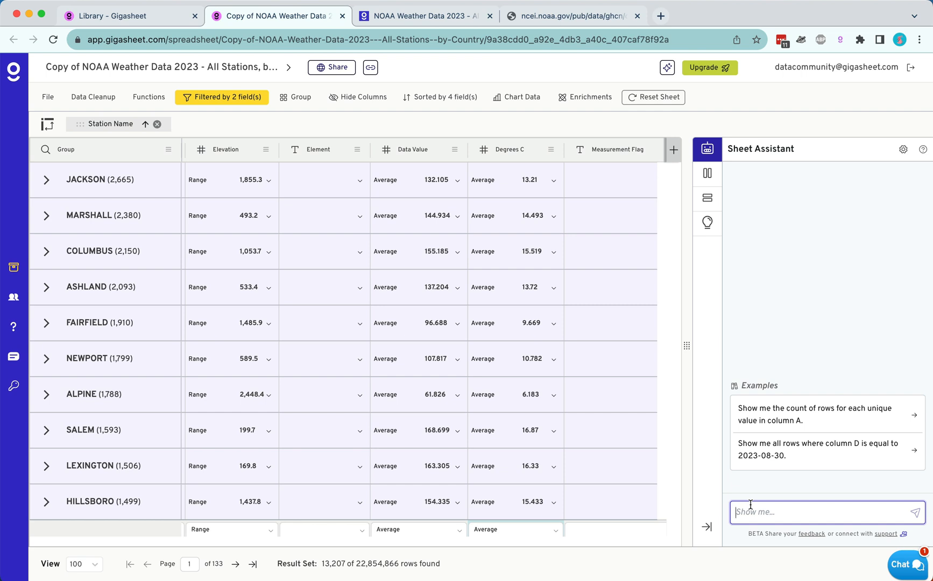
type("Create a new column that converts De")
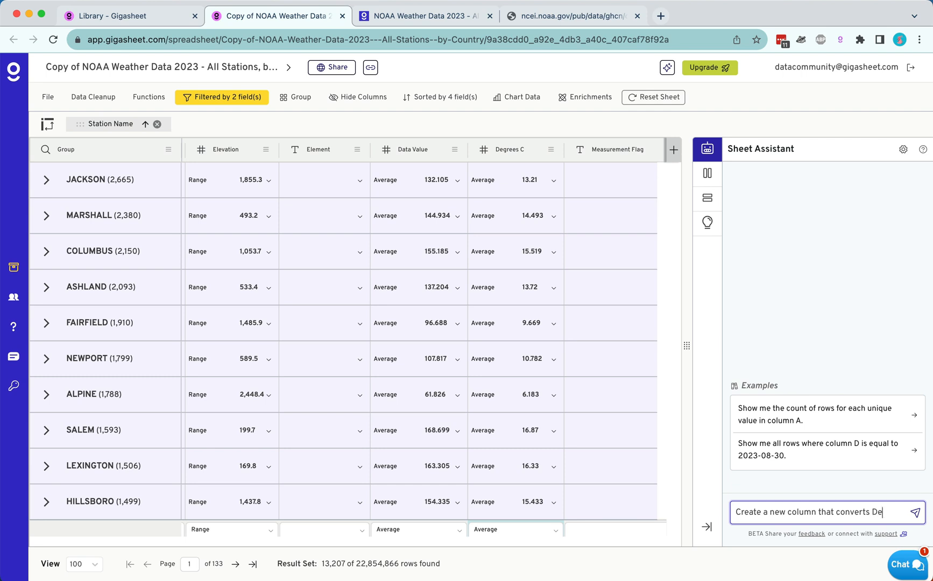
type("grees C to degrees F")
key("Left")
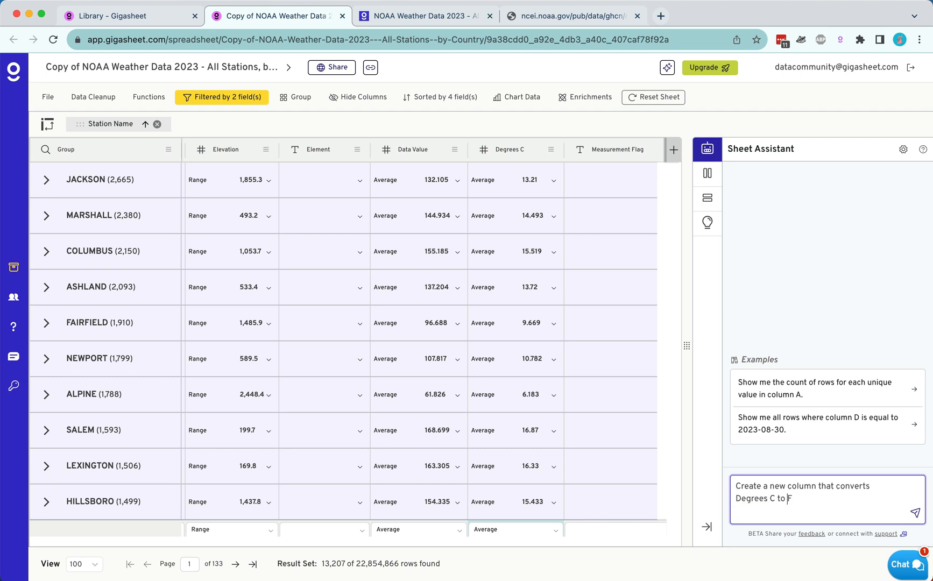
type("degrees i")
key("Return")
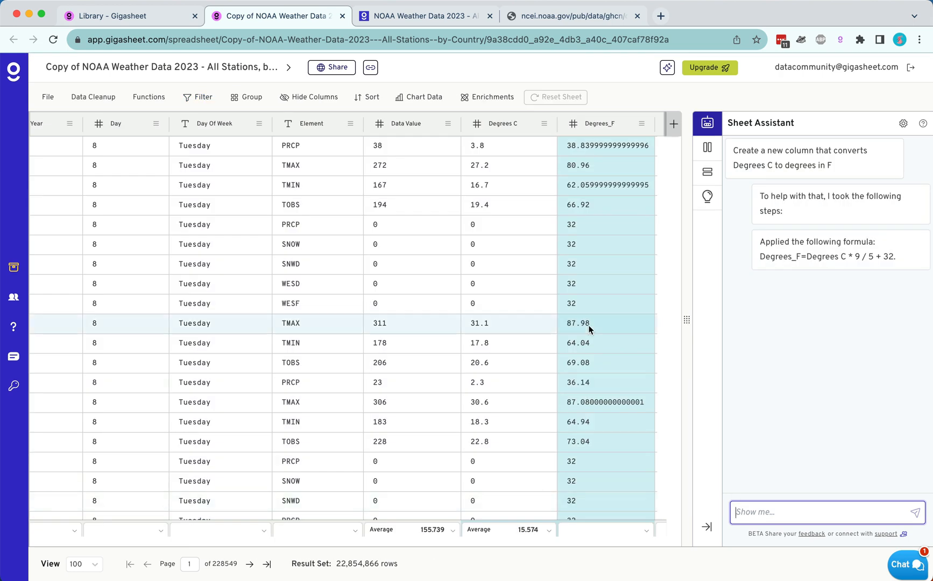
Review the Degrees_F formula and values, and check the third row's conversion with a web search for "convert 16.7 c to degrees f".
scroll(561, 237, "left", 15)
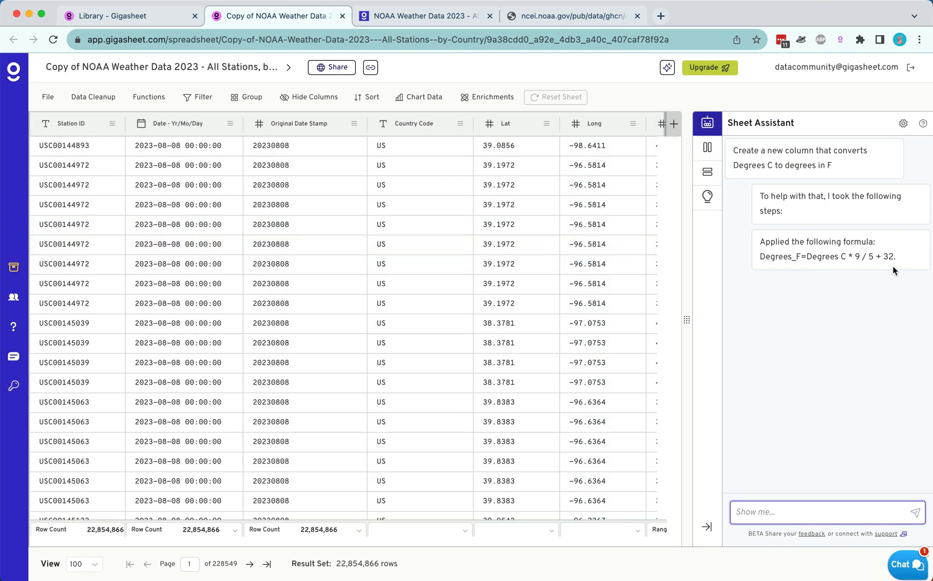
left_click(796, 208)
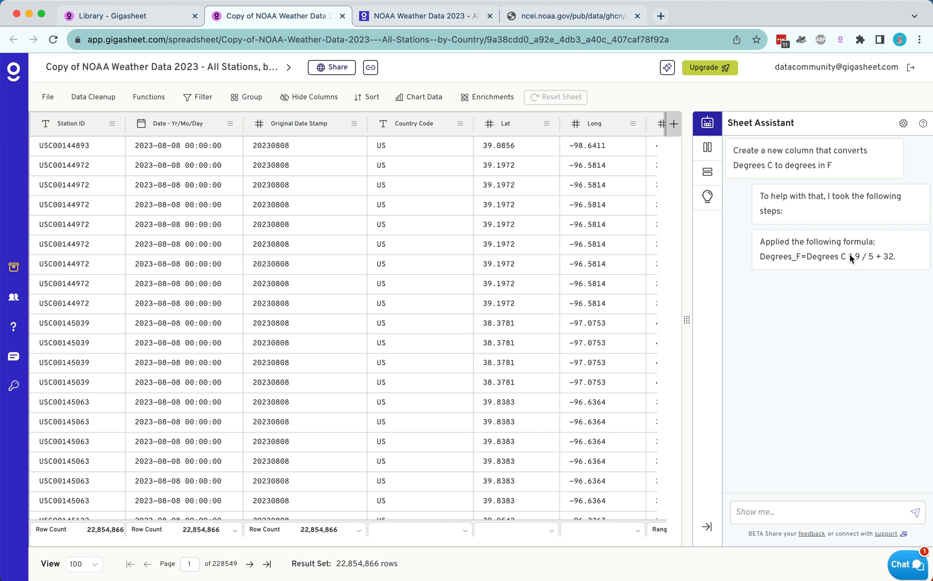
scroll(428, 206, "right", 1)
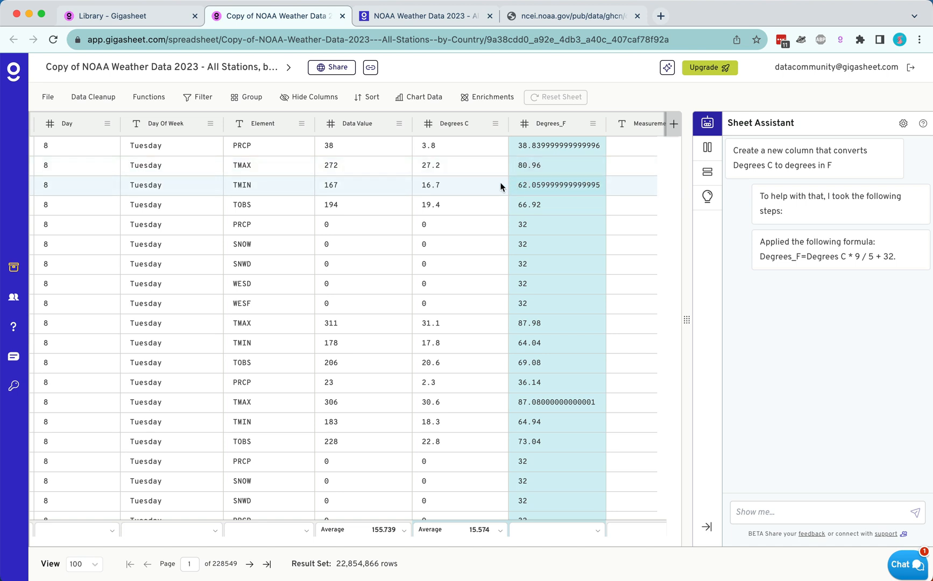
left_click(458, 190)
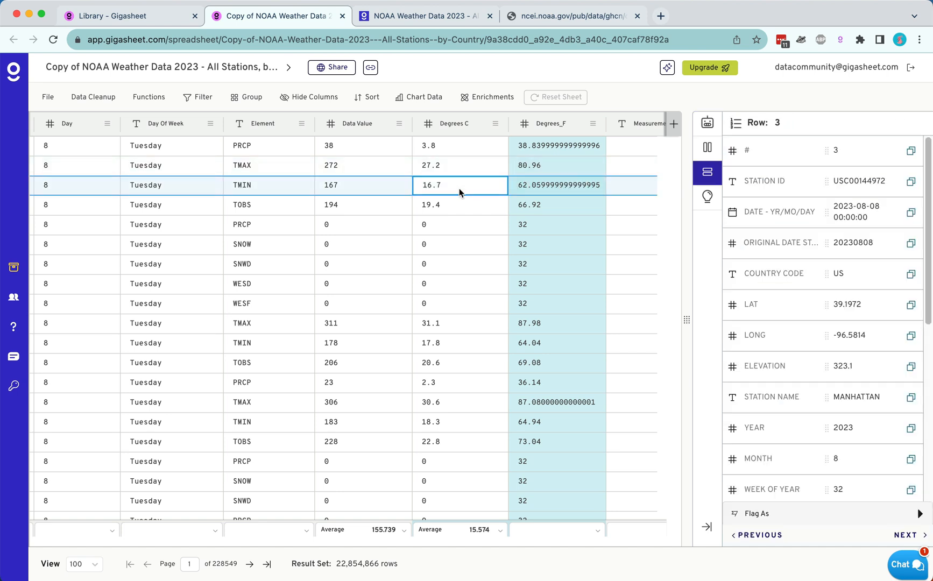
double_click(459, 189)
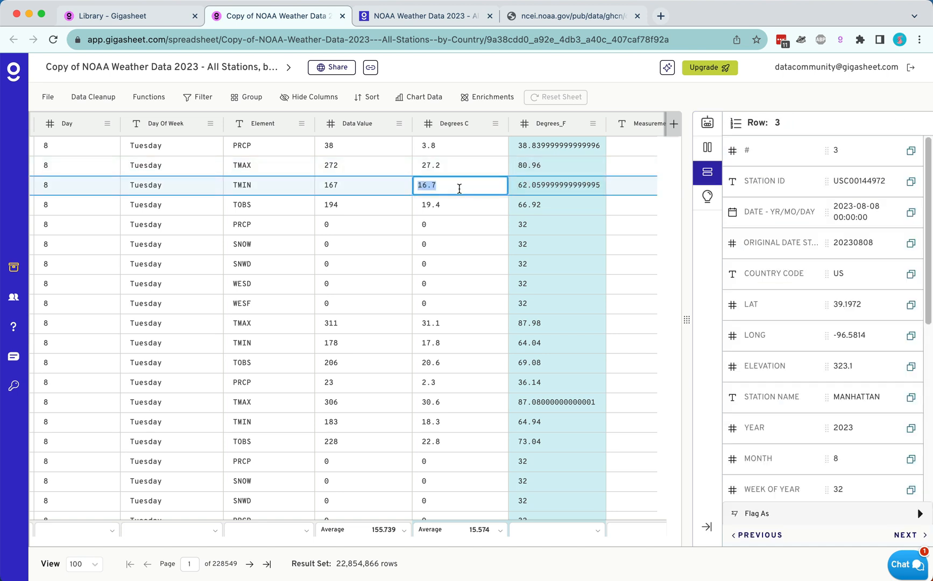
left_click(661, 16)
type("convert ")
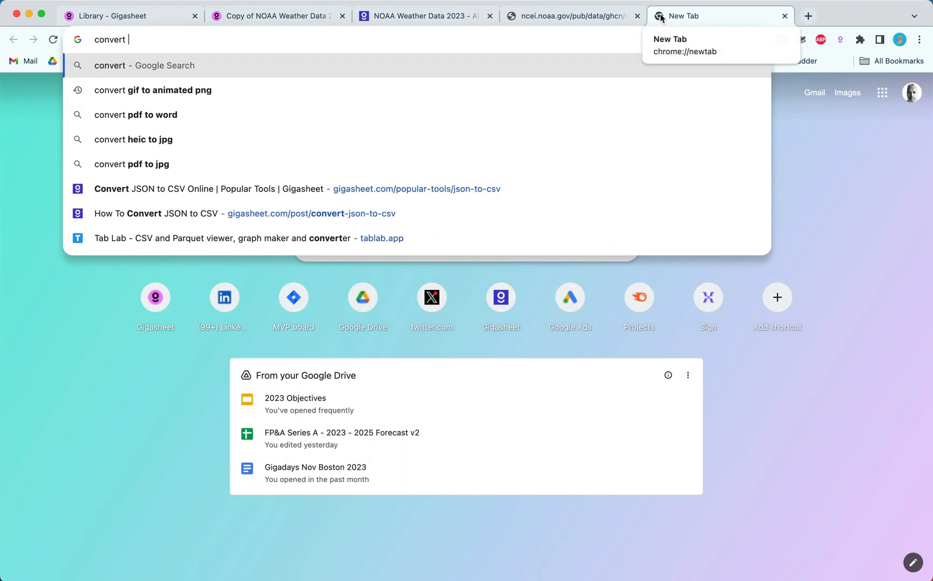
type("16.7 c to degrees f")
left_click(147, 40)
type("c")
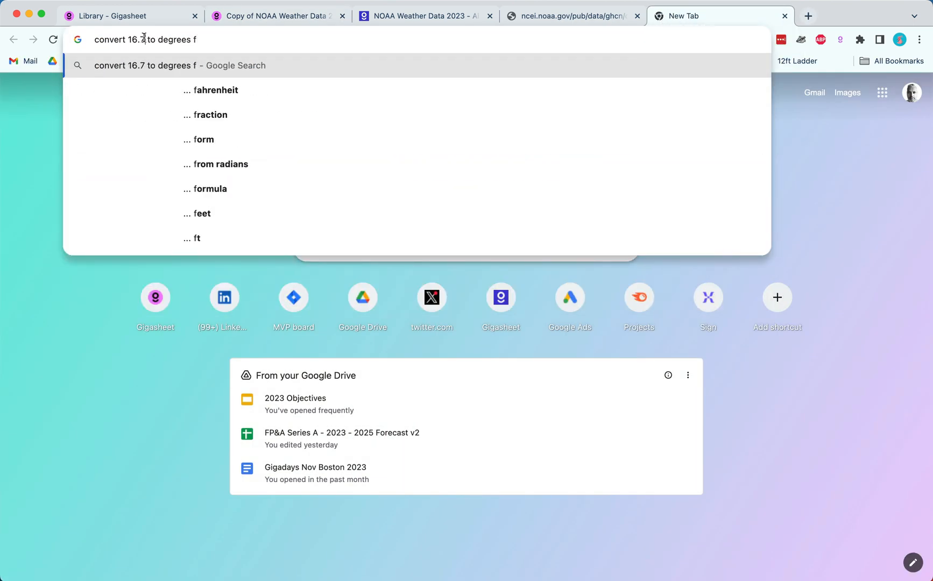
key("Return")
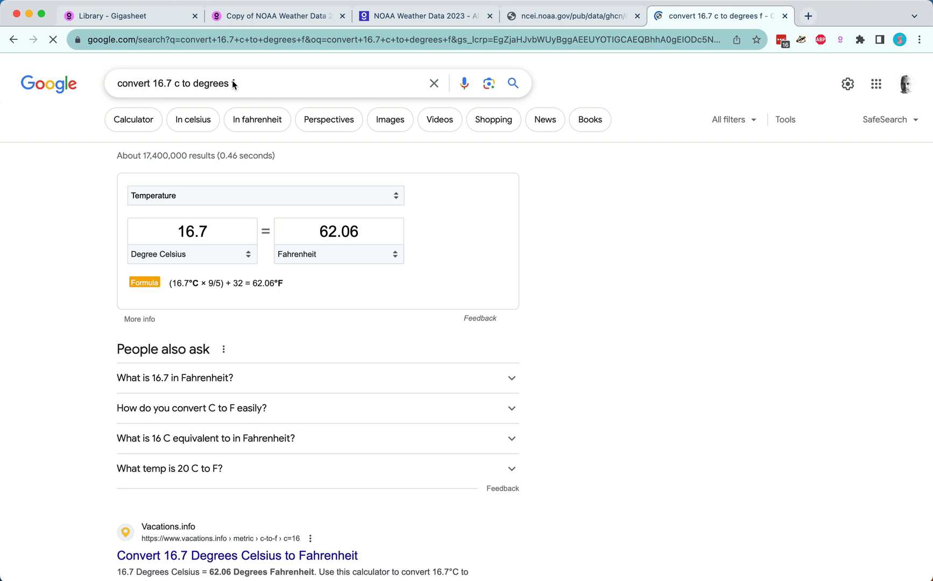
Return to the NOAA weather sheet and ask the Sheet Assistant to "create a new column for degrees_f that's rounded to 2 decimal places".
key("super+2")
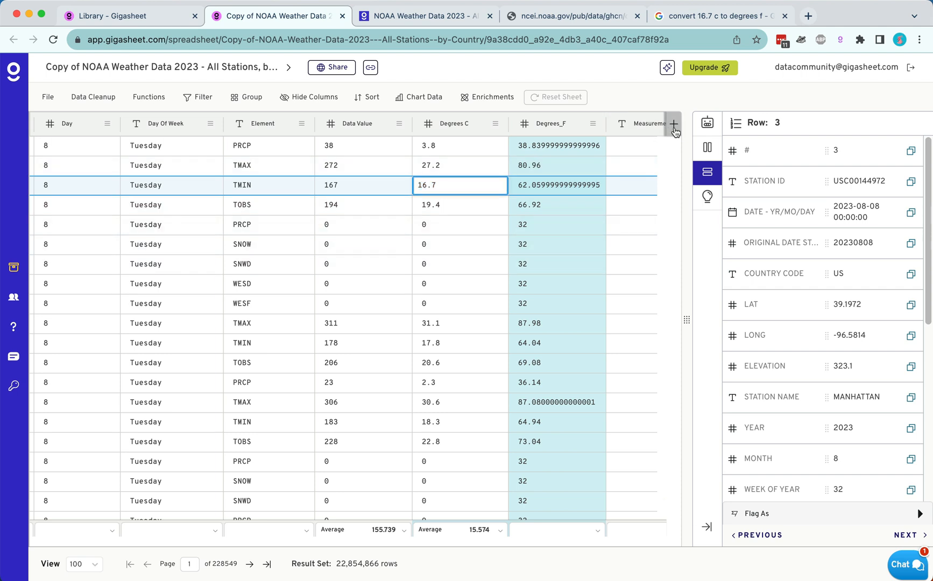
left_click(706, 123)
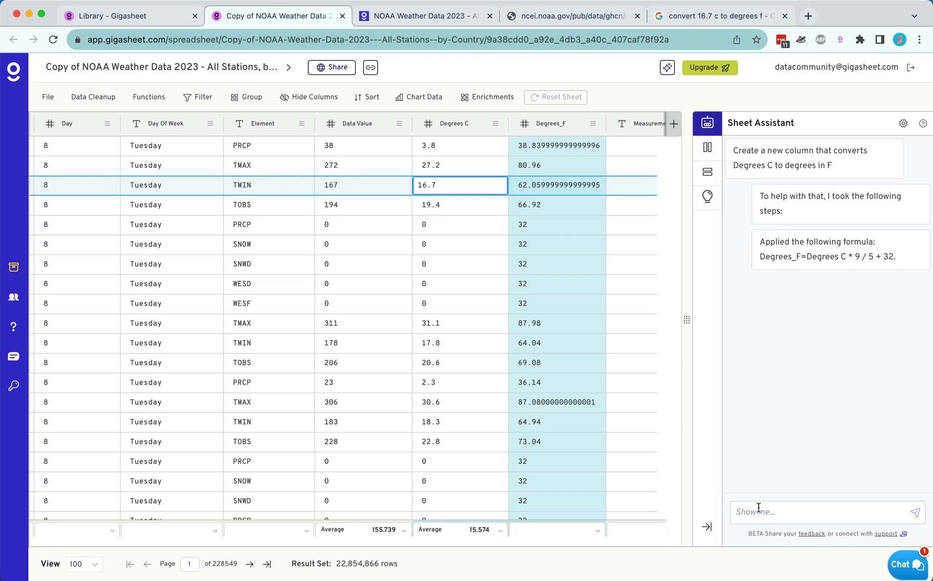
left_click(758, 508)
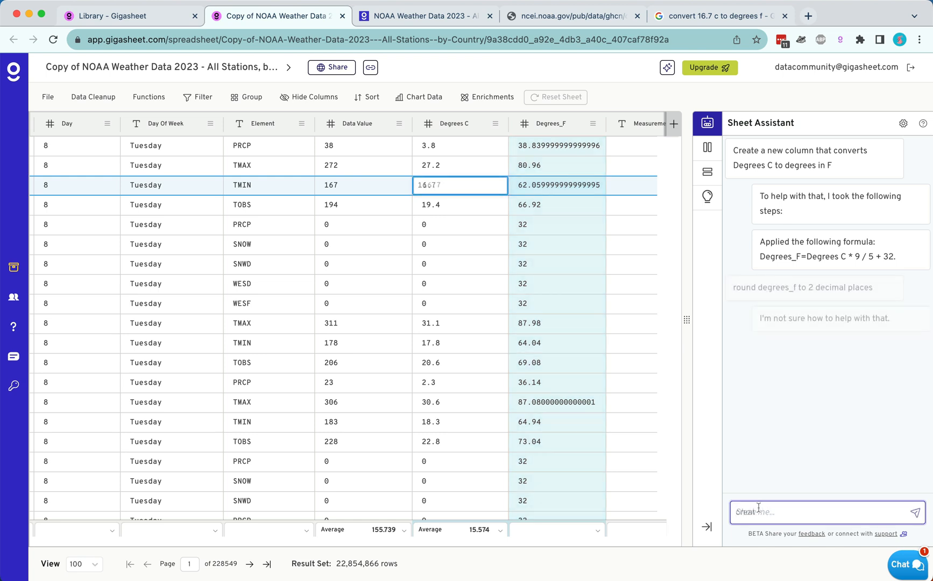
type("create a new column for degree")
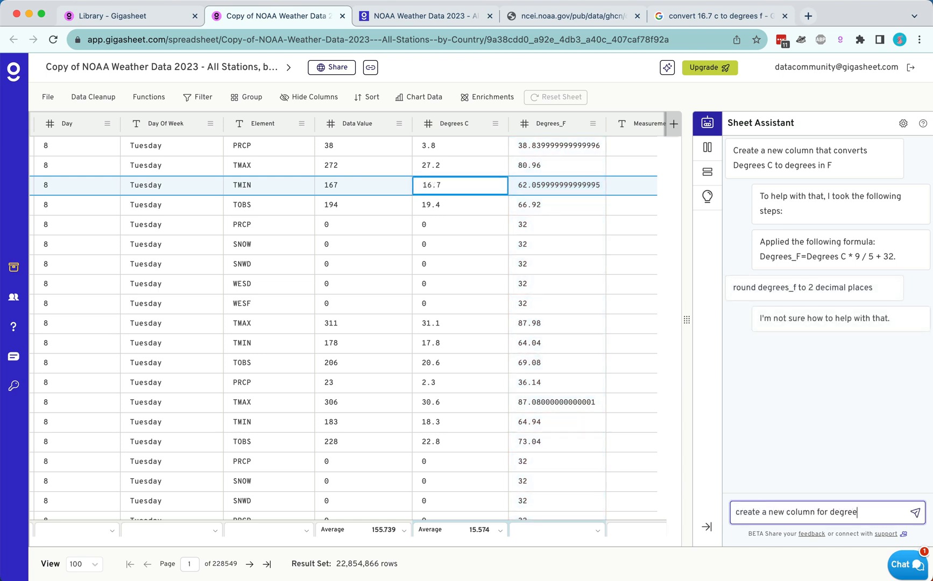
type("s_f that's rounded to 2 decimal places")
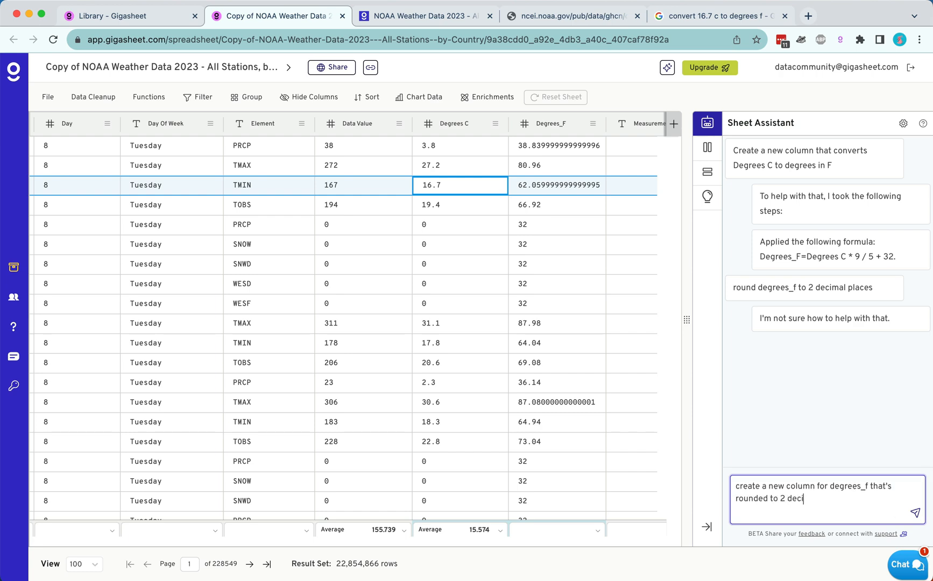
key("Return")
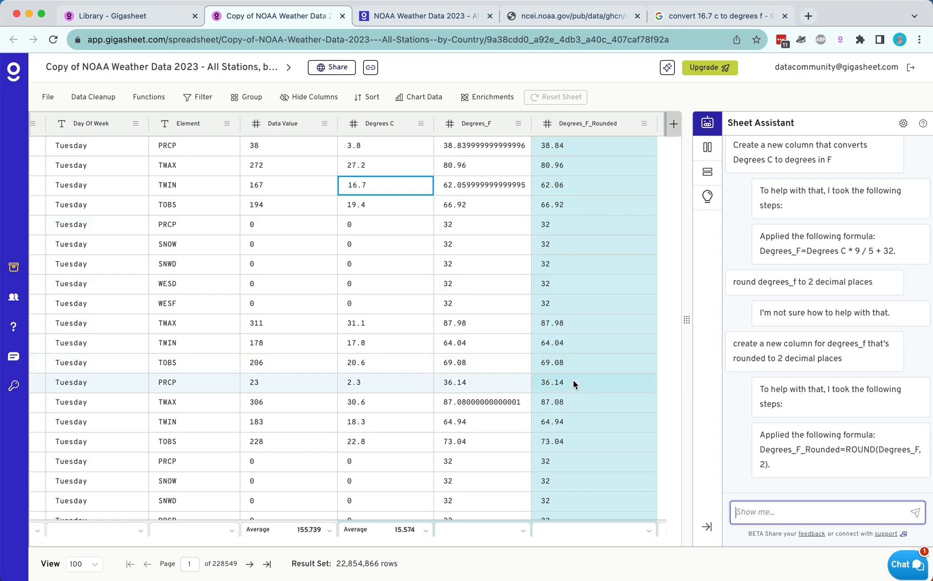
Group the sheet's rows by the Station Name column.
scroll(127, 232, "left", 10)
scroll(127, 232, "left", 5)
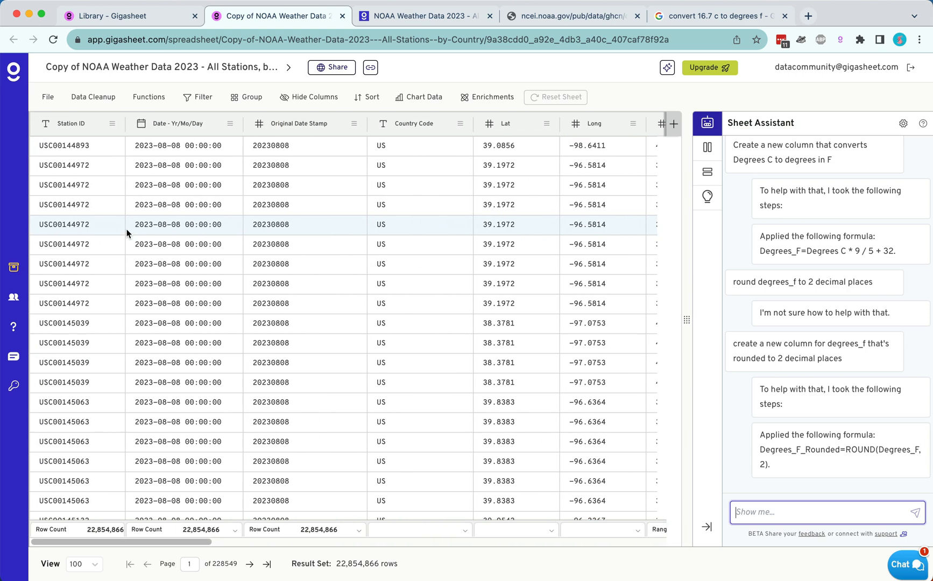
scroll(127, 232, "right", 8)
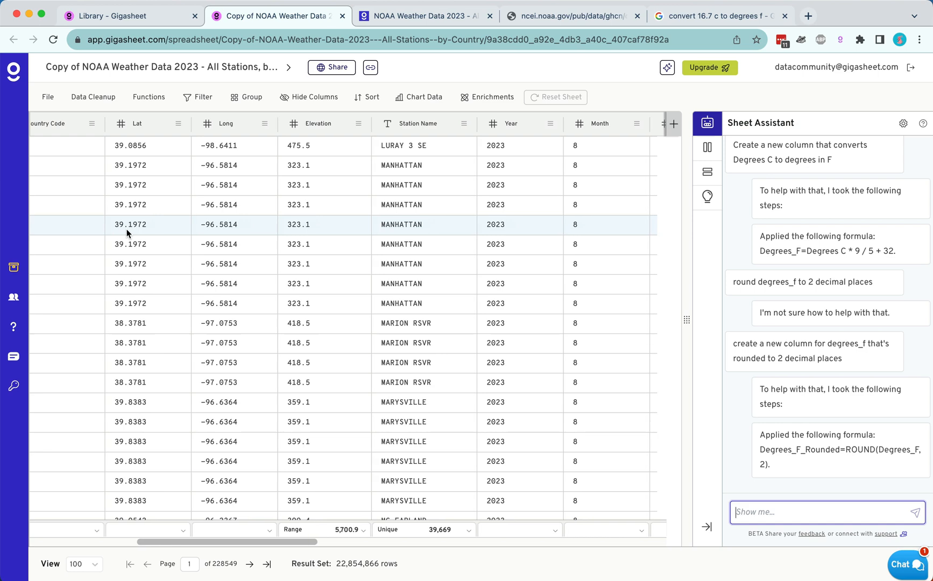
left_click(463, 123)
left_click(484, 231)
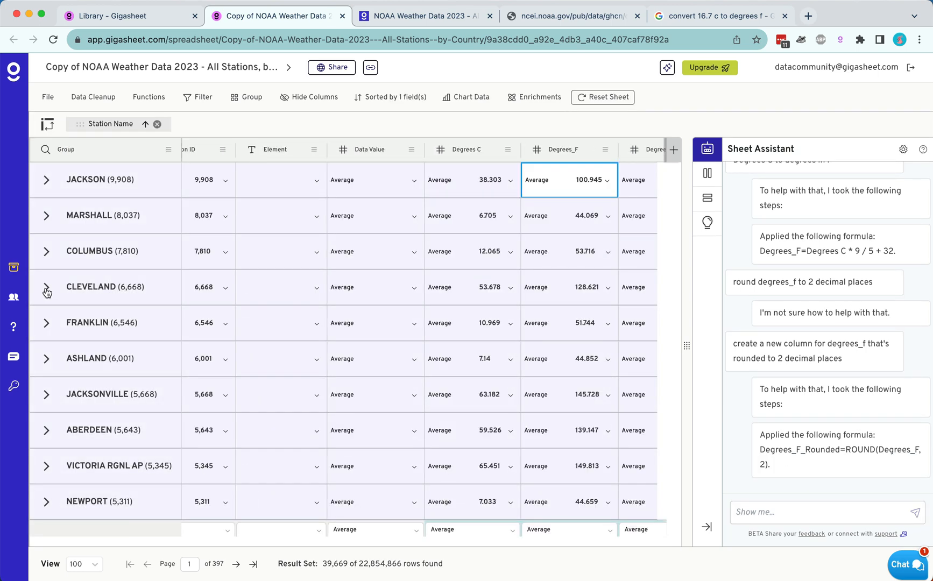
Expand the CLEVELAND station group and filter the sheet to the TMAX value of its Element column.
left_click(46, 289)
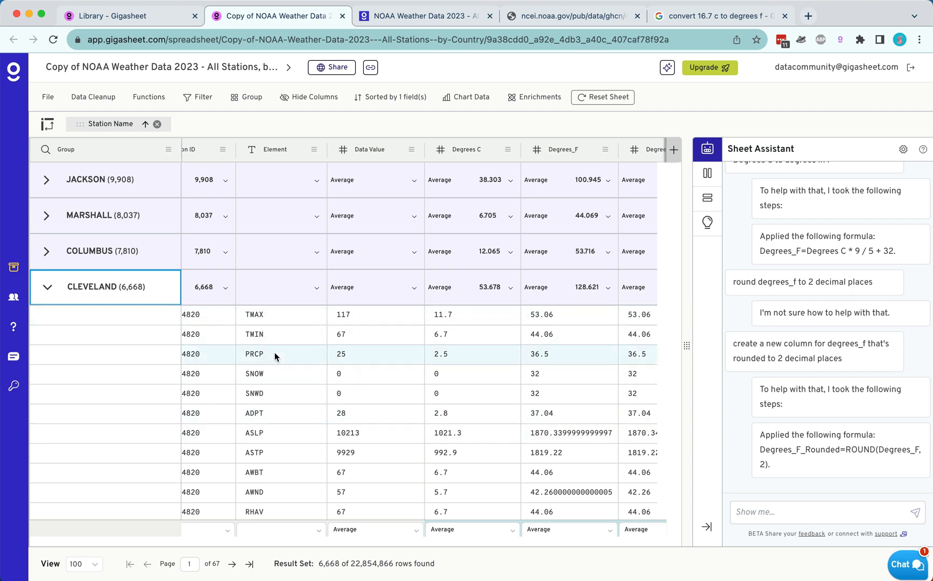
right_click(269, 319)
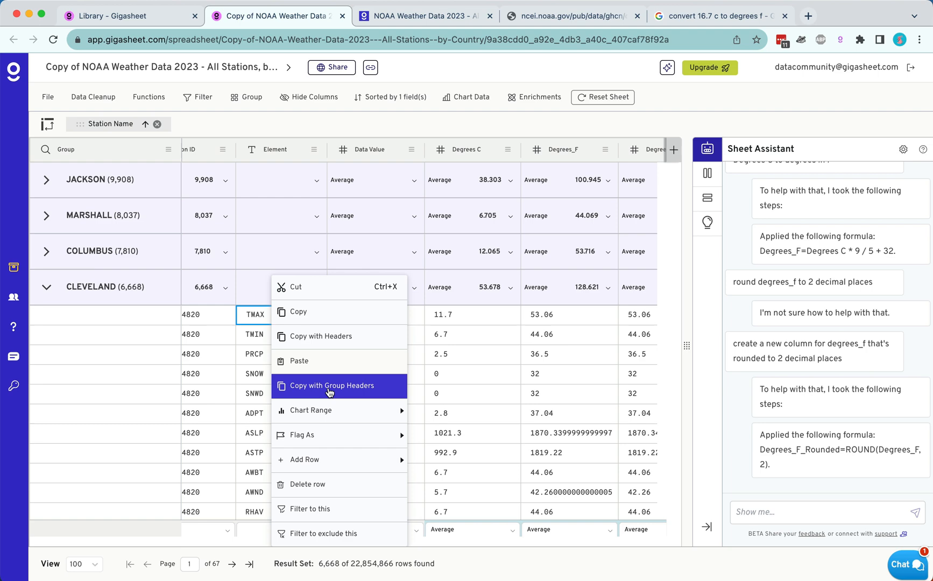
left_click(310, 509)
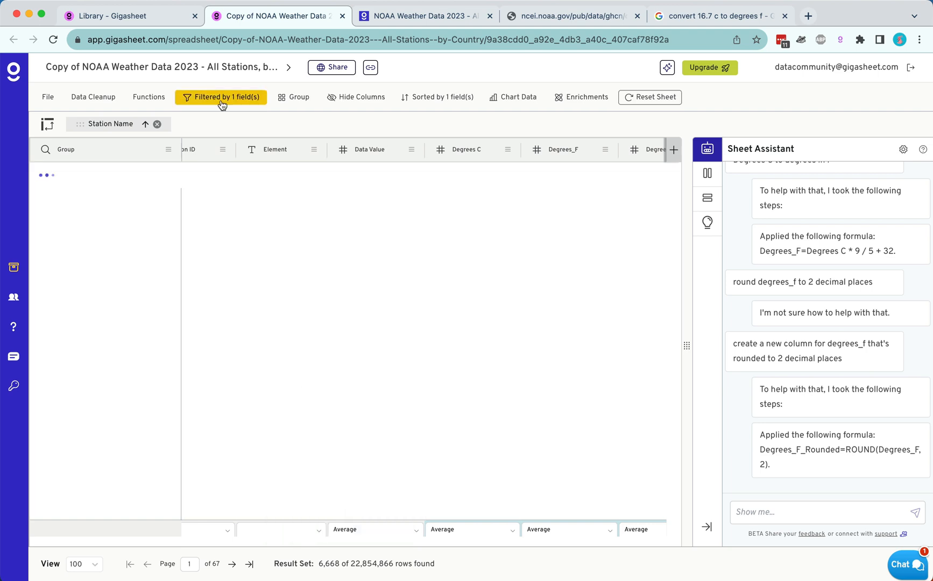
Add a second filter condition, Element Equals TMIN, combine it with the TMAX condition using OR, and apply the filter.
left_click(221, 98)
left_click(209, 352)
type("ele")
left_click(258, 387)
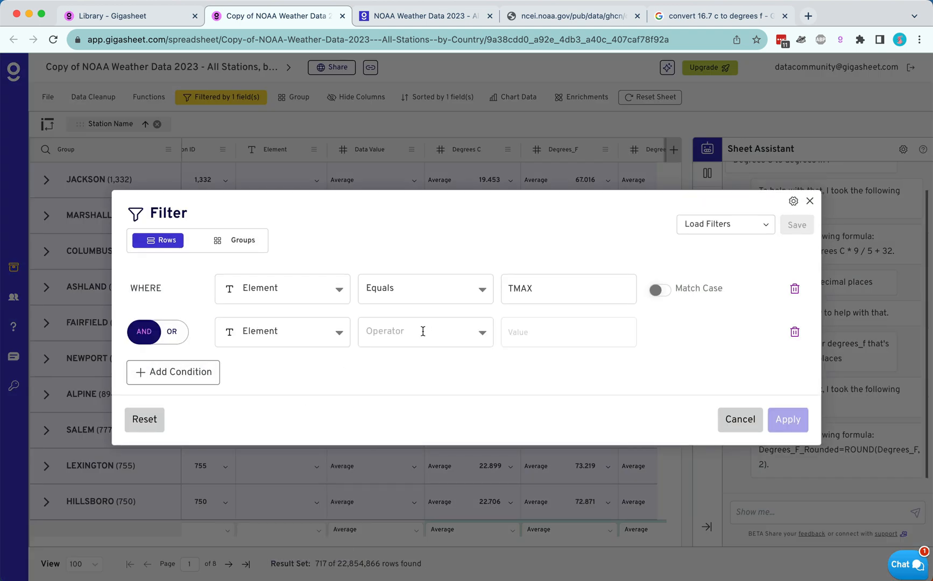
left_click(424, 331)
left_click(398, 366)
left_click(538, 331)
type("T")
left_click(517, 492)
left_click(627, 547)
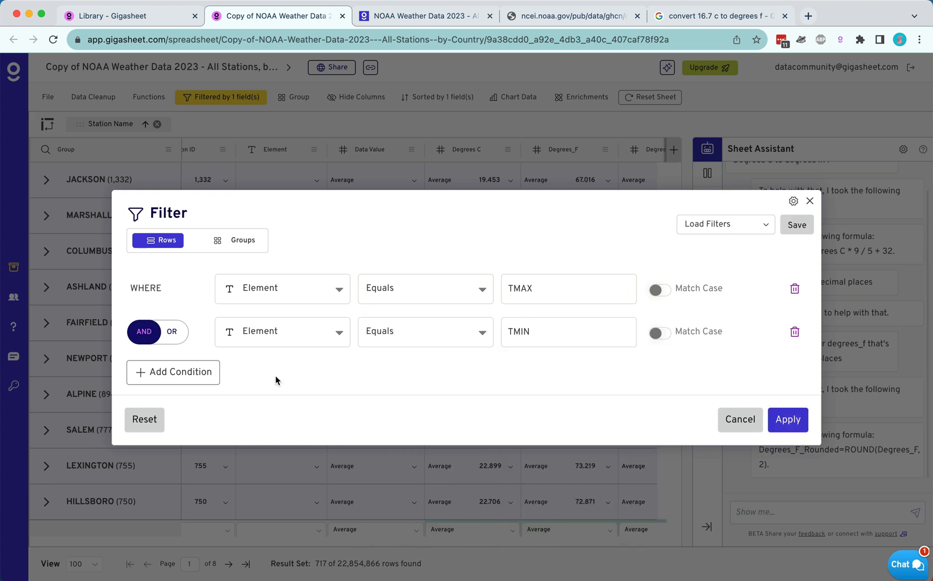
left_click(172, 332)
left_click(787, 419)
scroll(381, 285, "right", 5)
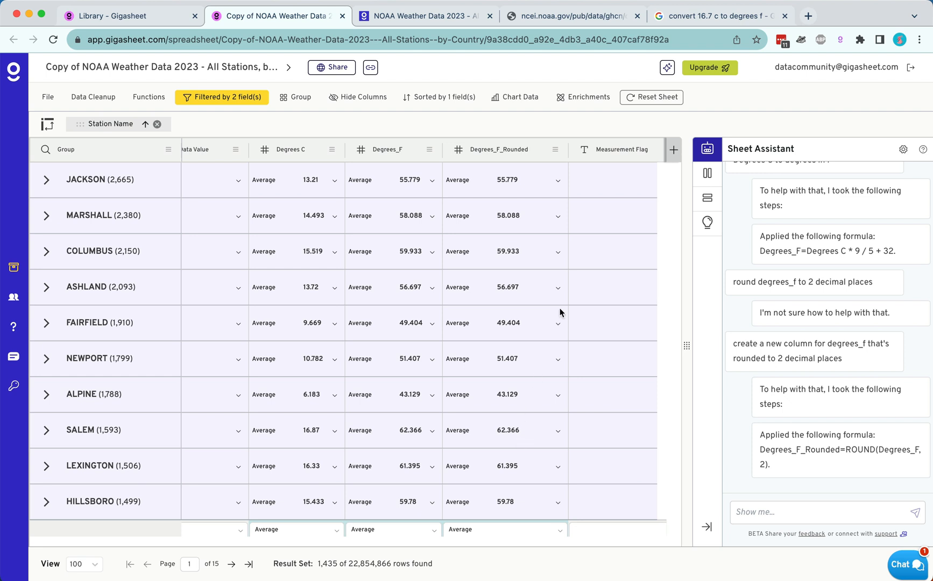
Export the filtered, station-grouped sheet as a CSV download.
left_click(47, 97)
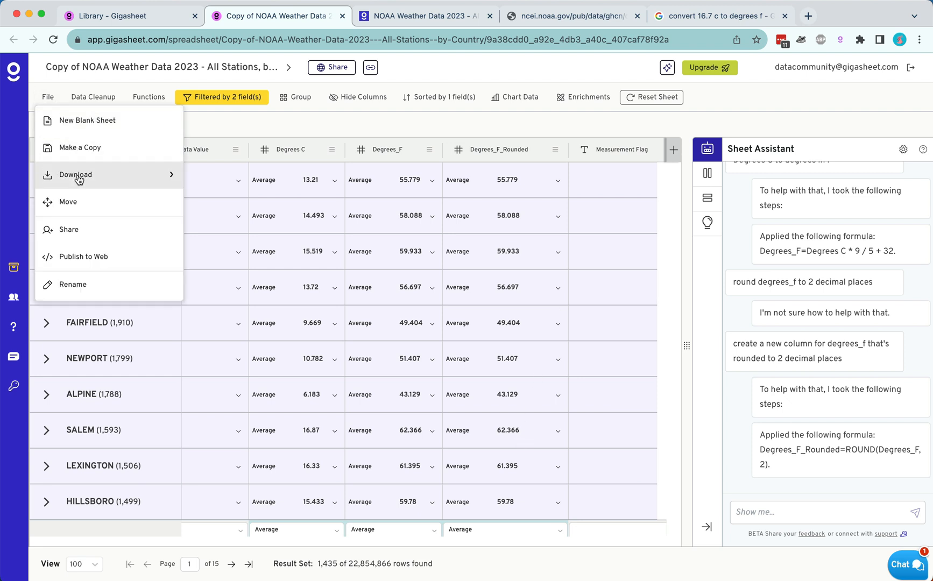
mouse_move(78, 177)
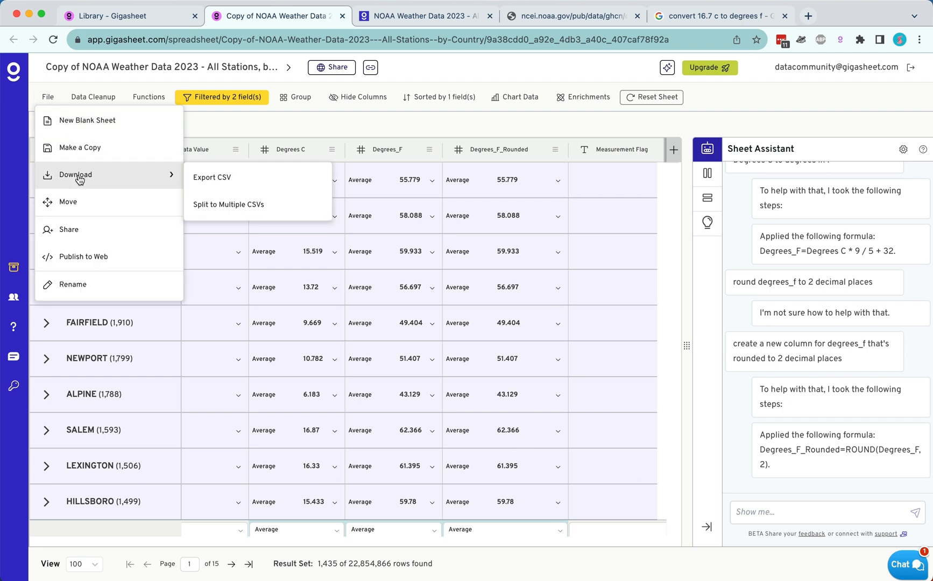
left_click(238, 188)
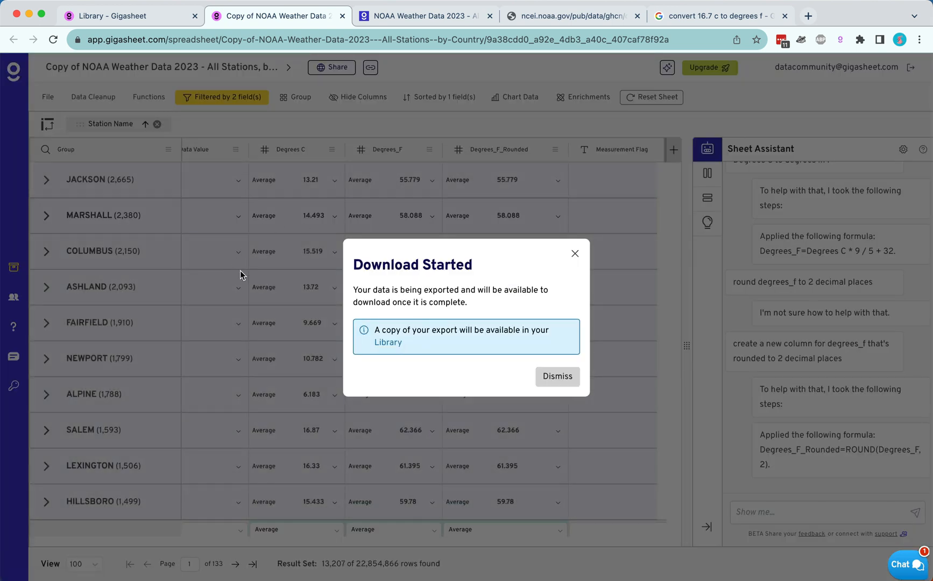